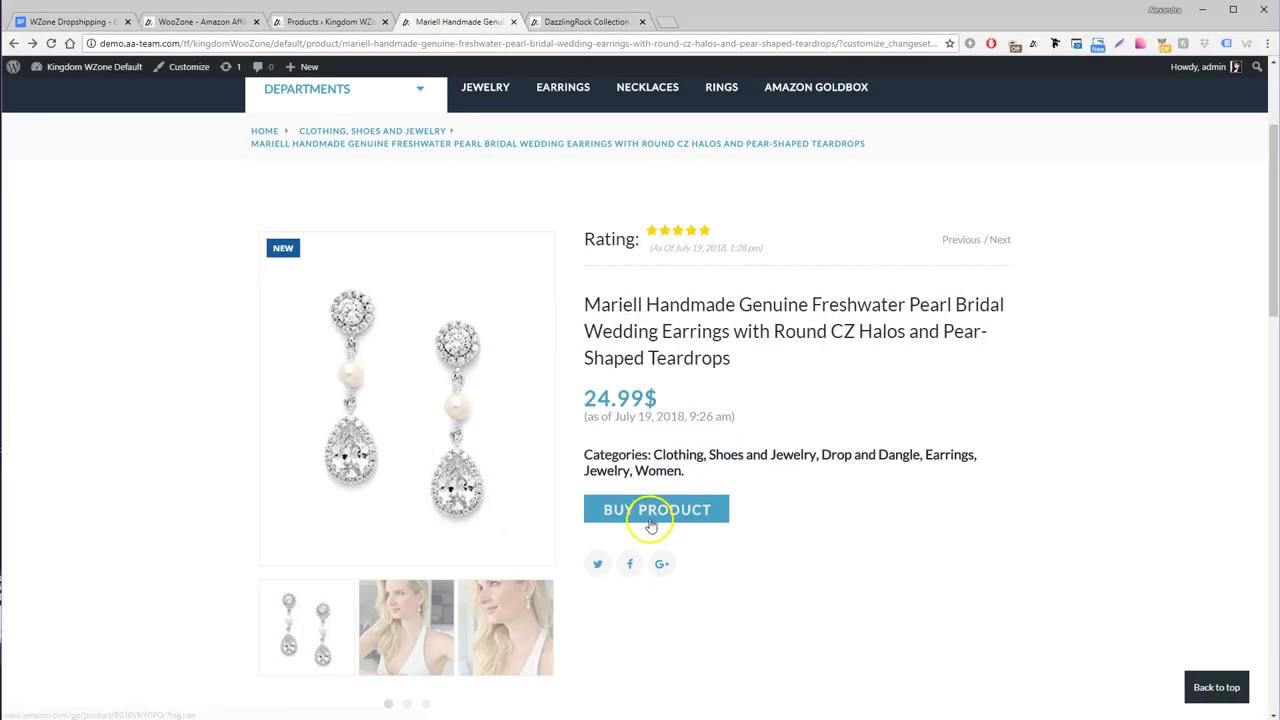
# Step: Compare the earrings' 24.99$ and the pendant's 84.15$ shop prices against their Amazon listings
pyautogui.click(650, 522)
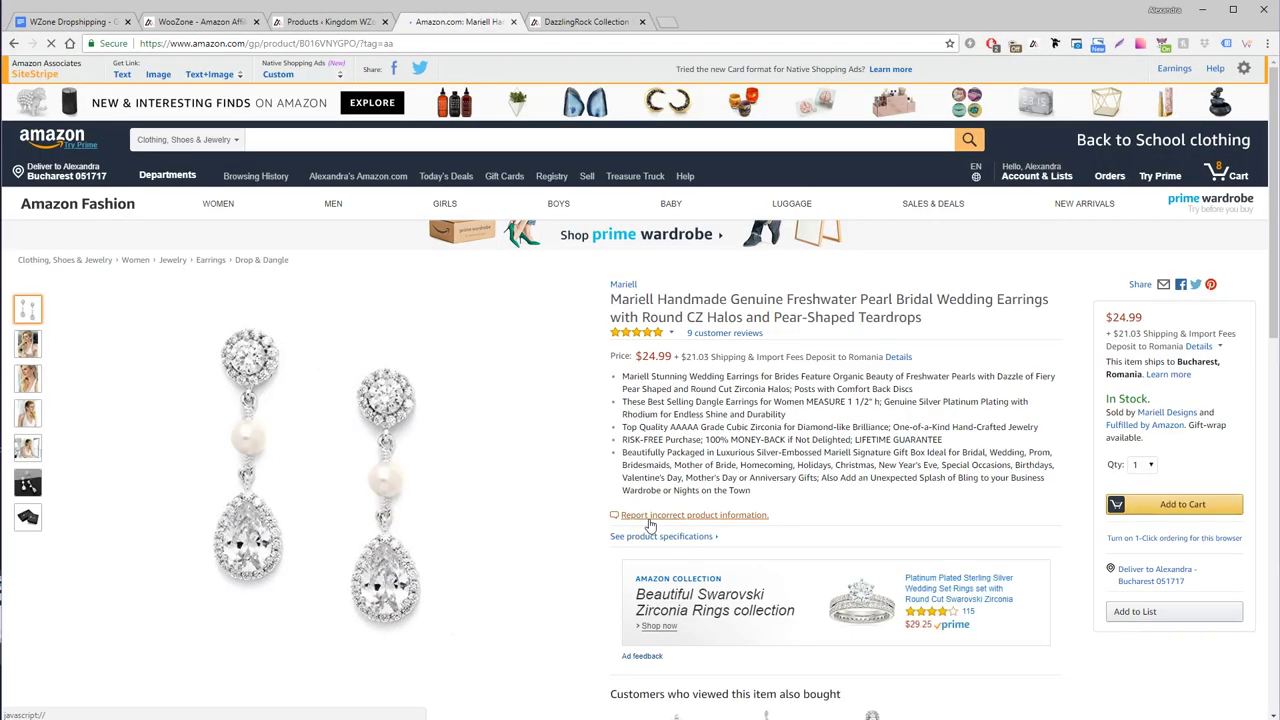
pyautogui.click(588, 21)
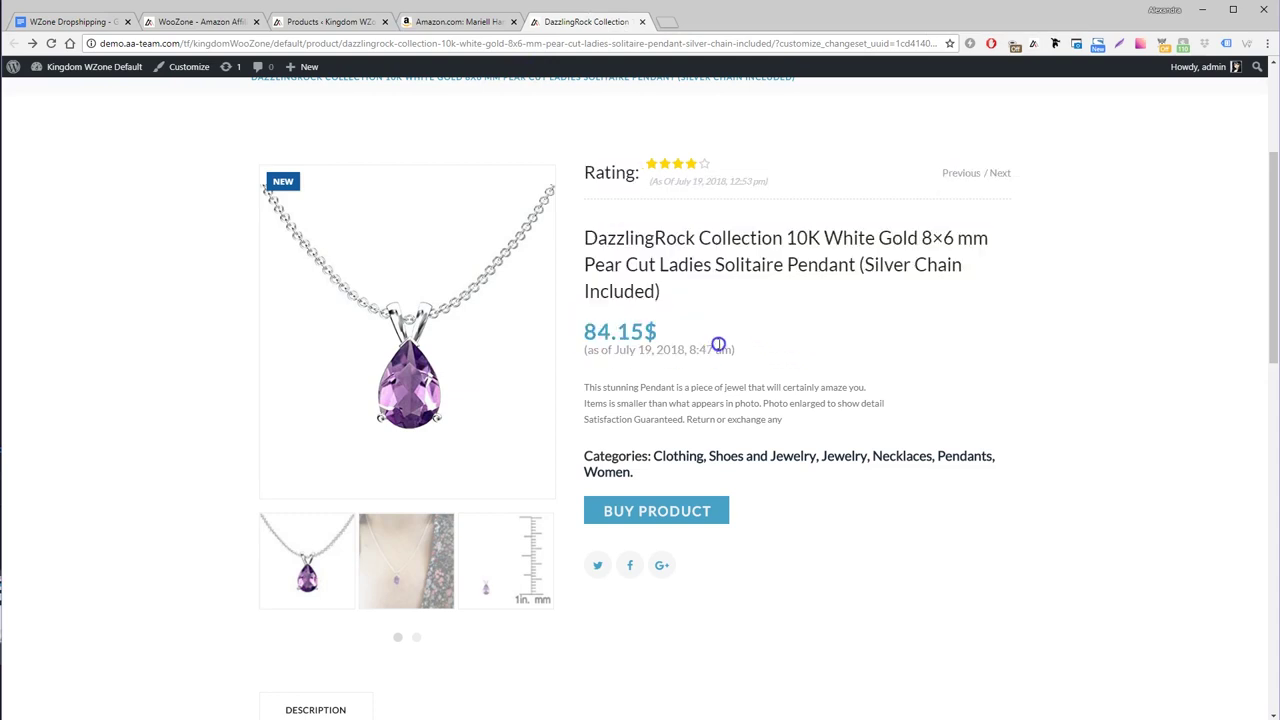
pyautogui.click(636, 517)
pyautogui.click(697, 22)
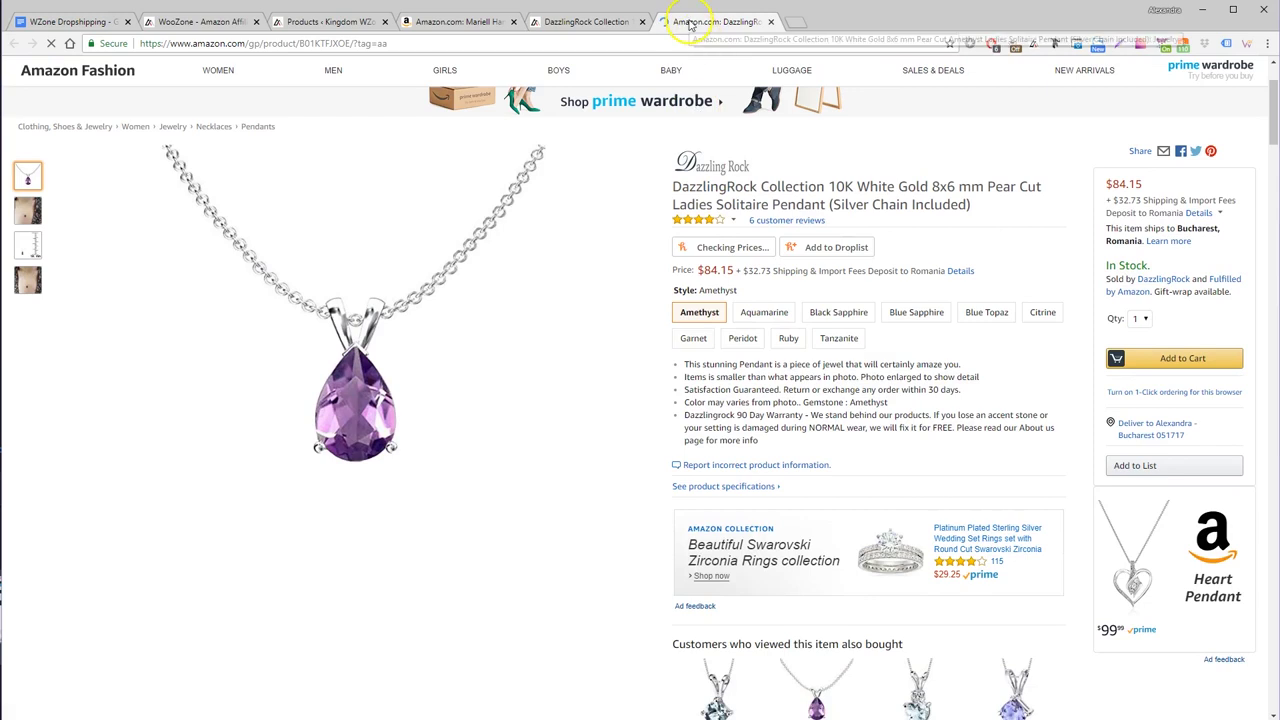
pyautogui.middleClick(690, 22)
# Step: Open WooZone's Dropshipping settings and keep Amazon checkout disabled
pyautogui.click(302, 21)
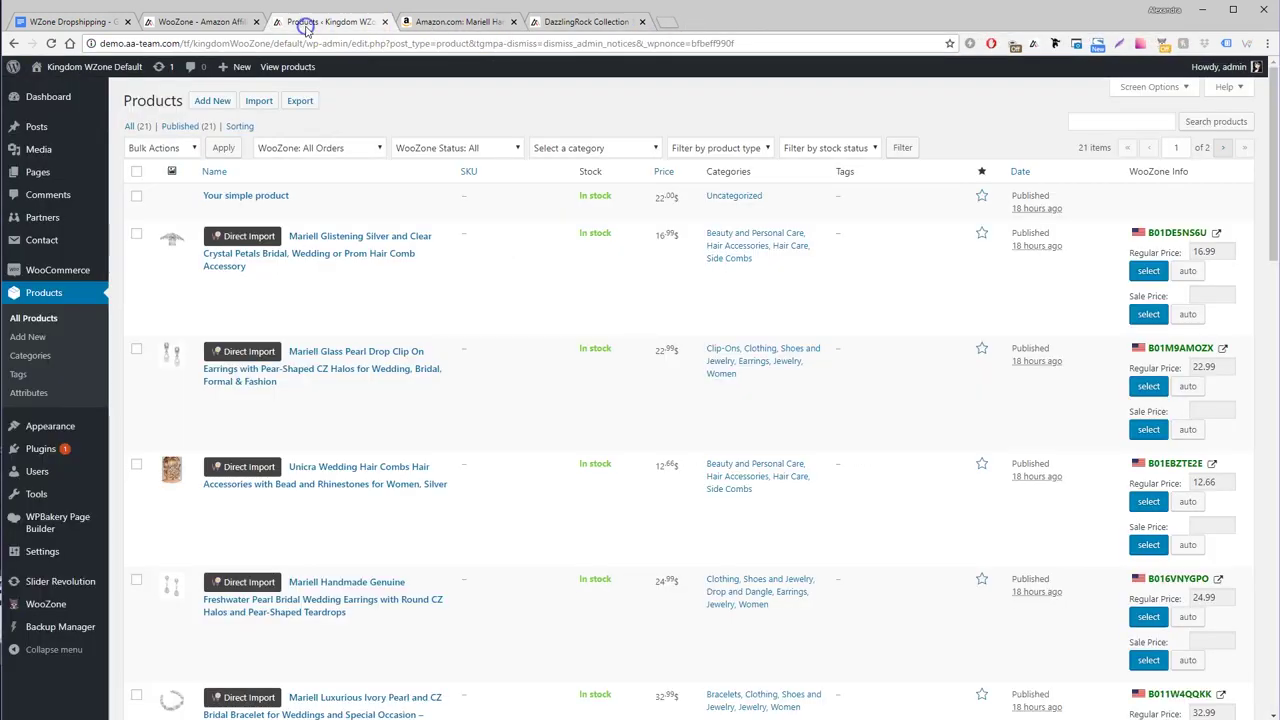
pyautogui.click(206, 23)
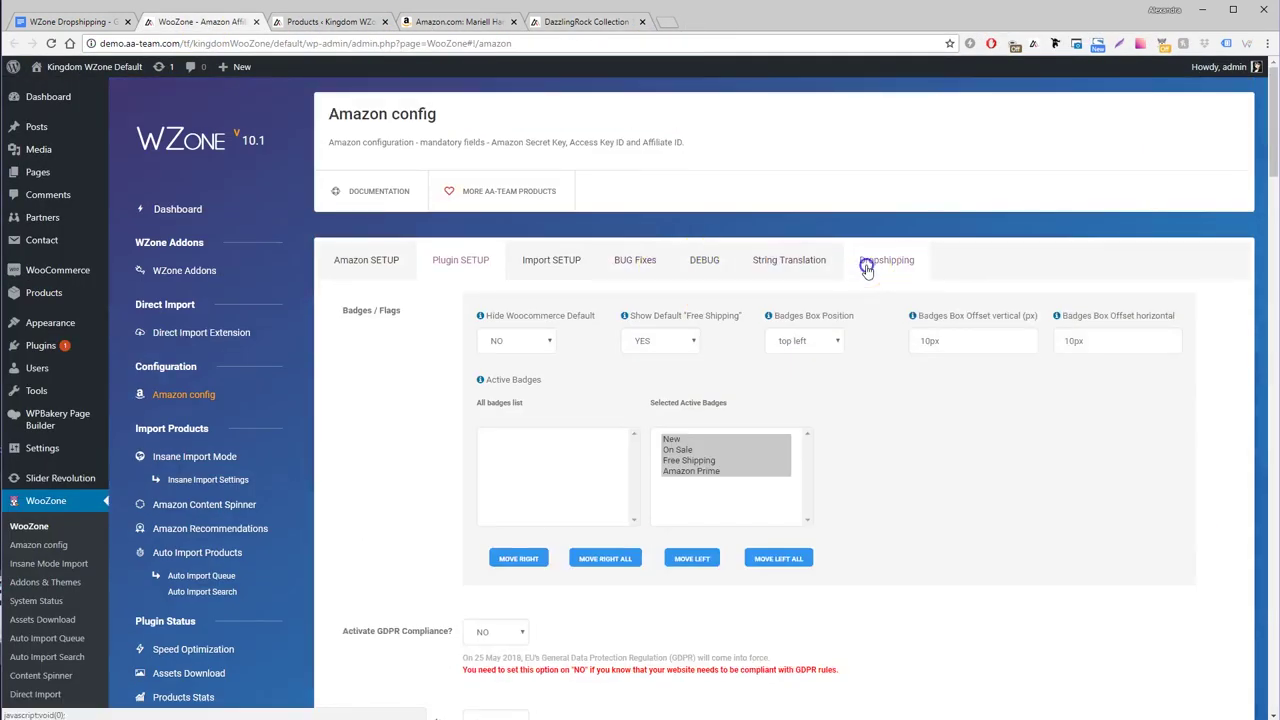
pyautogui.click(866, 262)
pyautogui.click(500, 366)
pyautogui.click(495, 395)
pyautogui.scroll(-2, 710, 395)
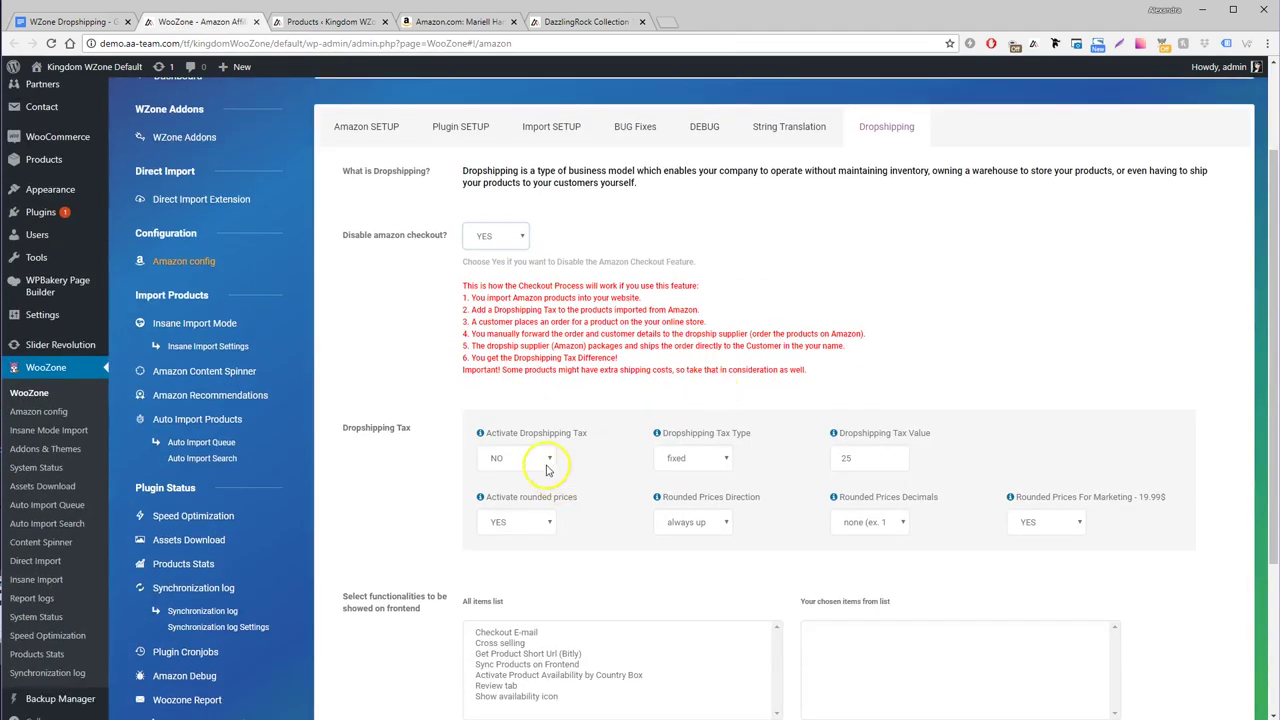
# Step: Activate a fixed dropshipping tax of 25 with rounded prices turned on
pyautogui.click(551, 457)
pyautogui.click(505, 486)
pyautogui.scroll(-1, 517, 443)
pyautogui.click(690, 410)
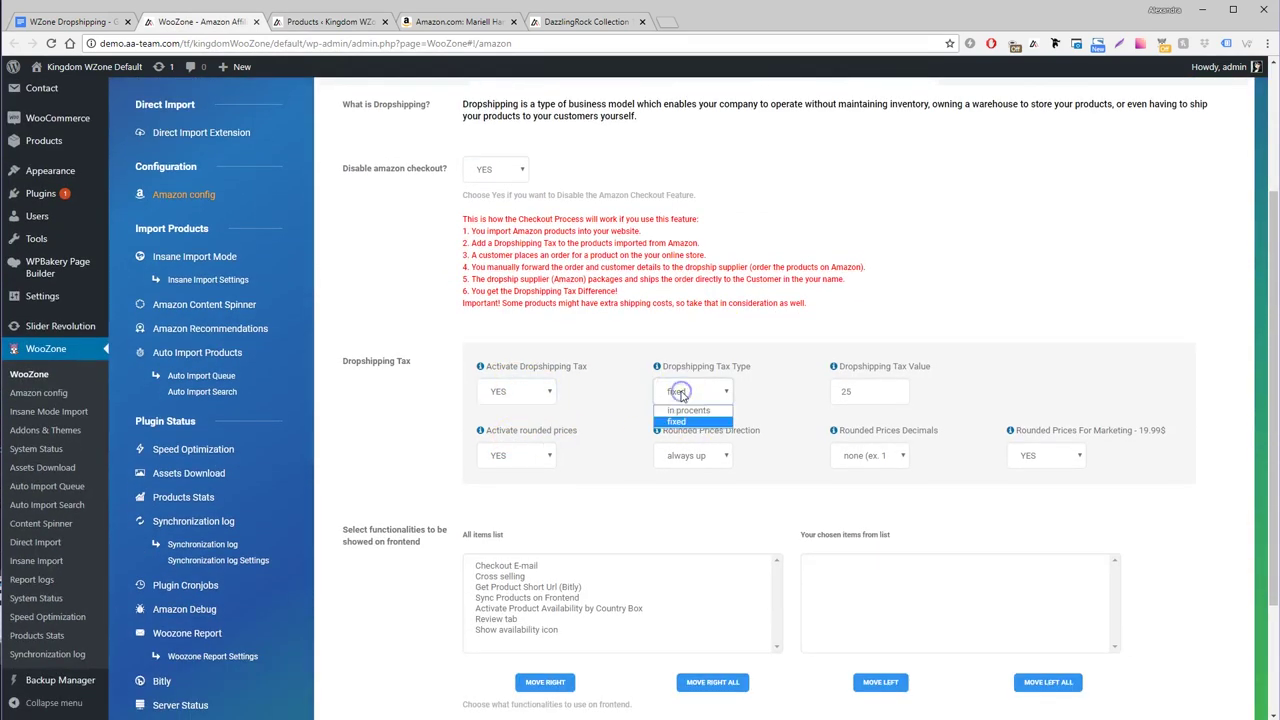
pyautogui.click(681, 391)
pyautogui.moveTo(840, 392); pyautogui.dragTo(953, 407)
pyautogui.click(512, 462)
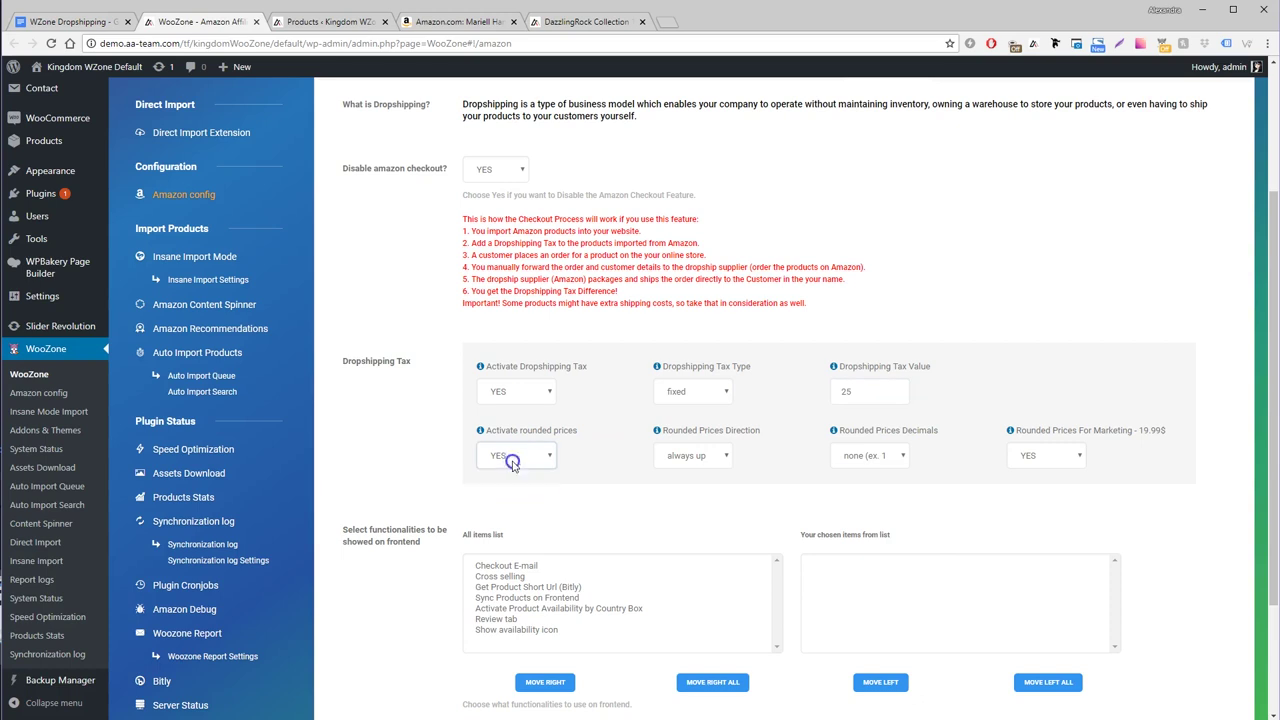
pyautogui.tripleClick(1136, 432)
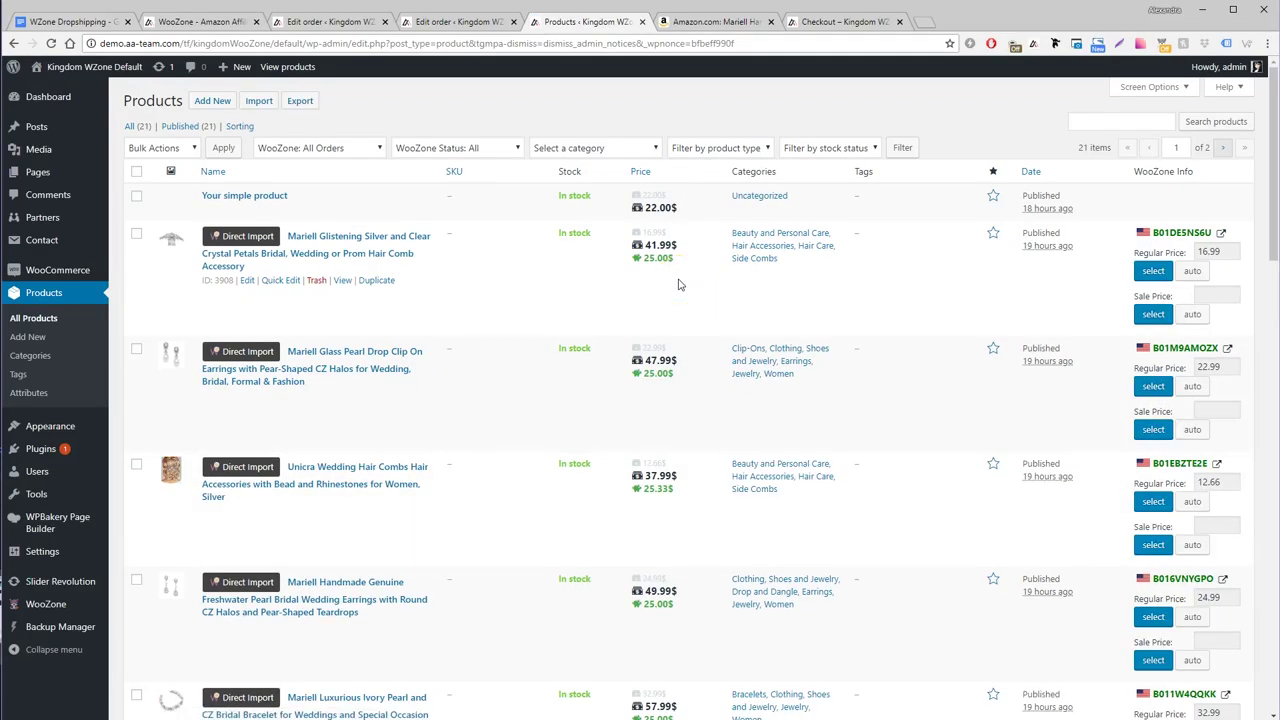
# Step: Check the new rounded product prices and their 25.00$ profit tooltips in the Products list
pyautogui.moveTo(646, 236)
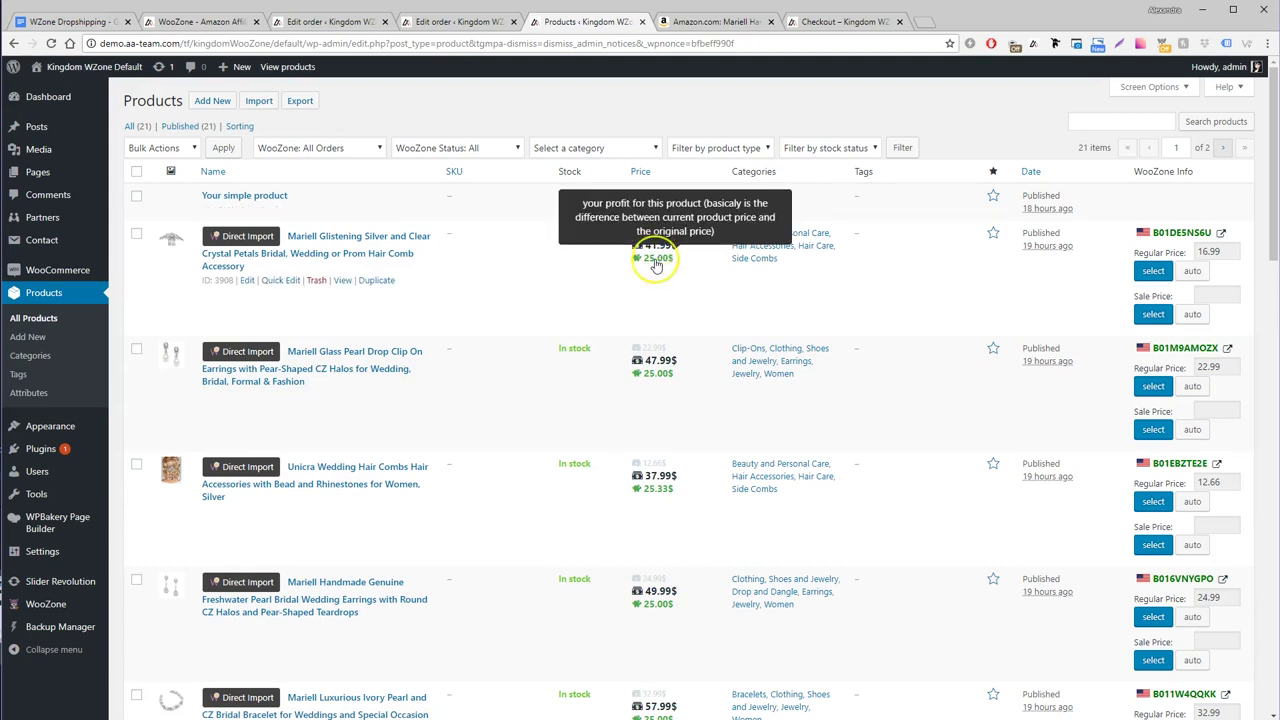
pyautogui.scroll(-2, 700, 337)
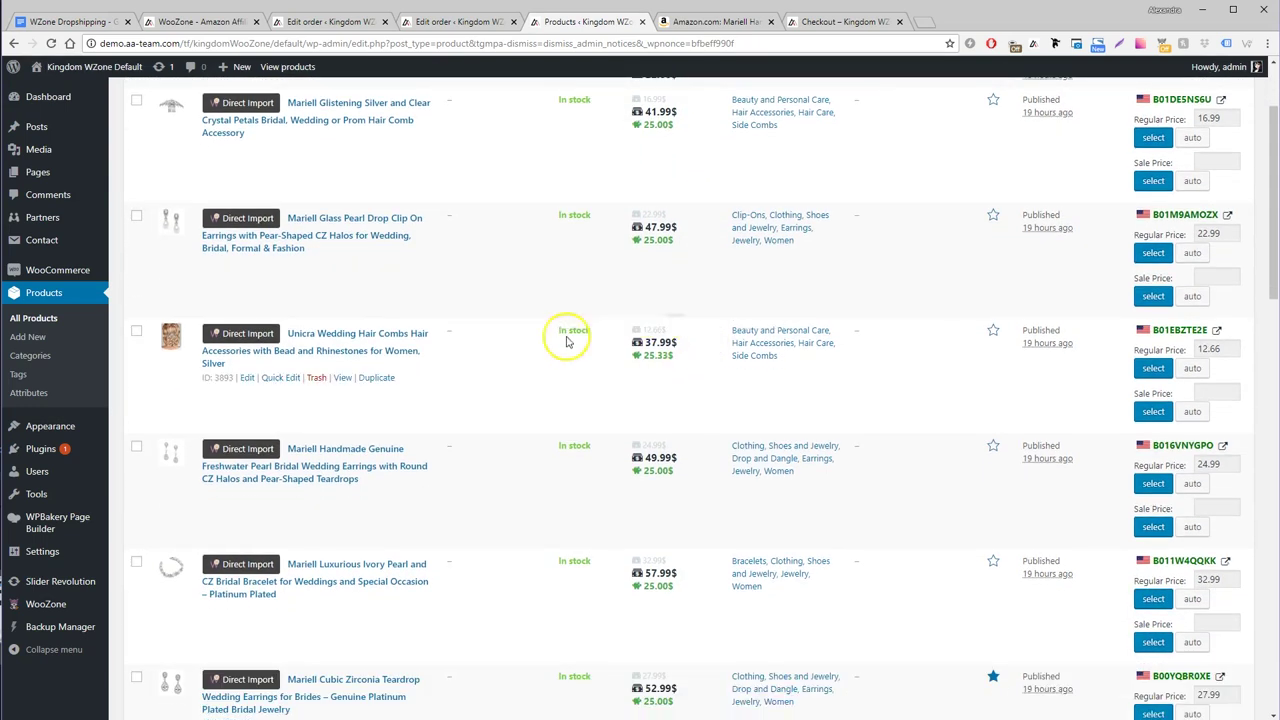
pyautogui.click(325, 21)
# Step: Change the dropshipping tax type to percentage with a value of 15
pyautogui.middleClick(302, 25)
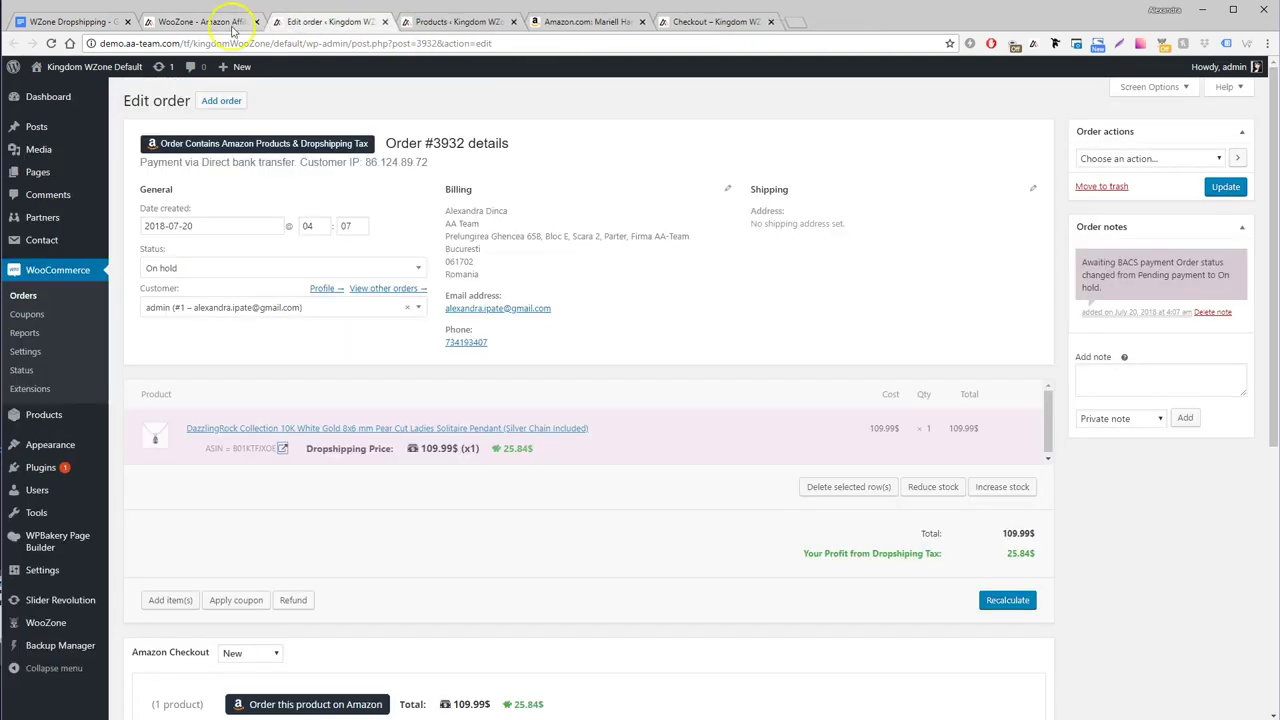
pyautogui.click(215, 22)
pyautogui.scroll(5, 921, 229)
pyautogui.scroll(-2, 800, 410)
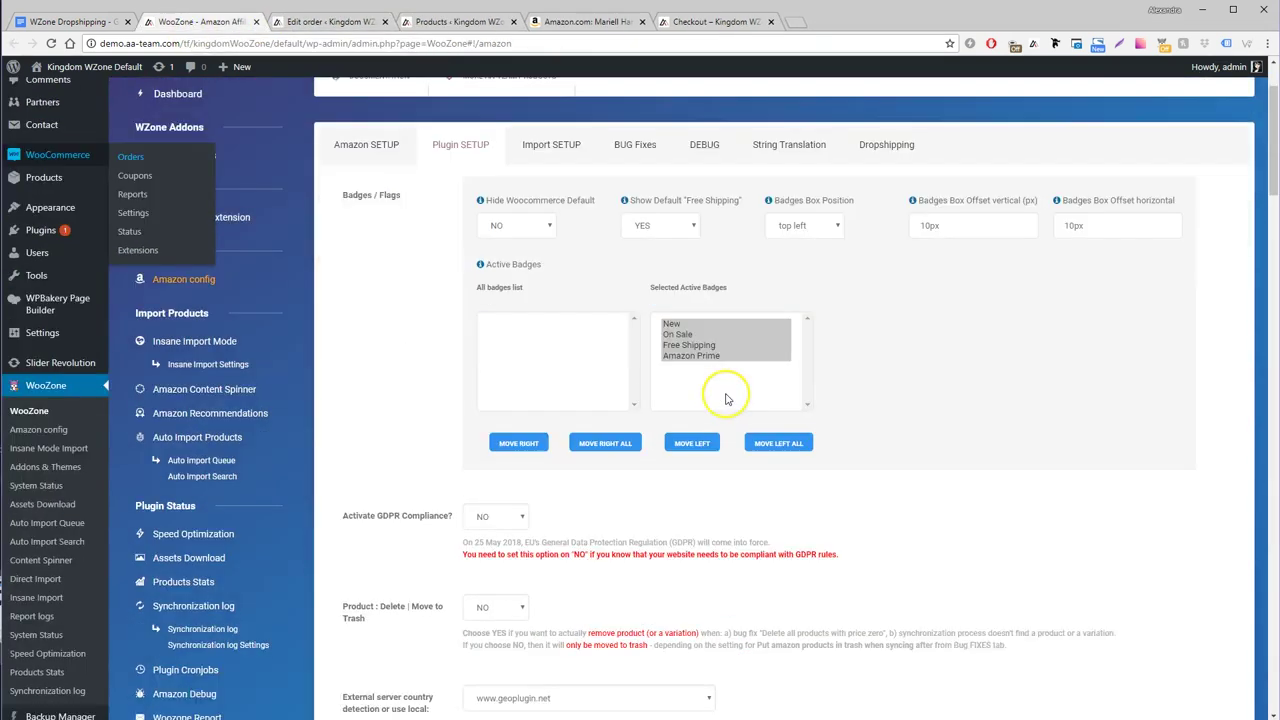
pyautogui.click(870, 130)
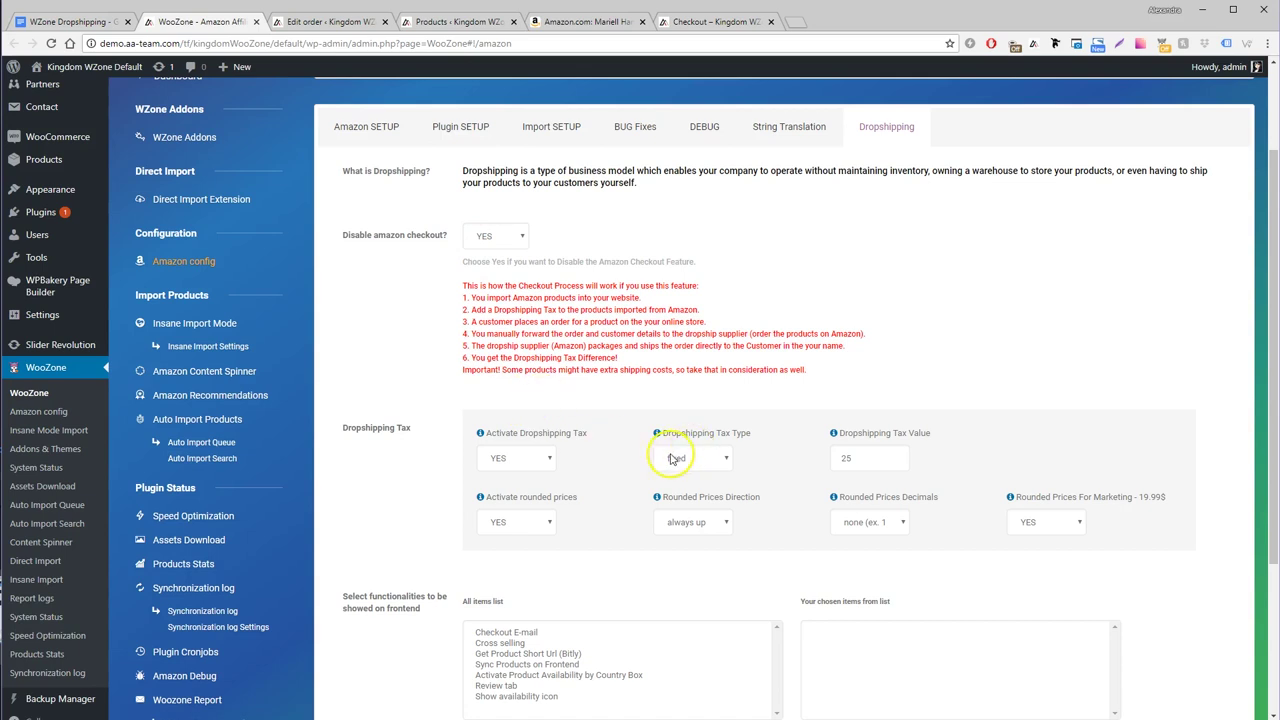
pyautogui.click(673, 459)
pyautogui.click(682, 490)
pyautogui.write('51')
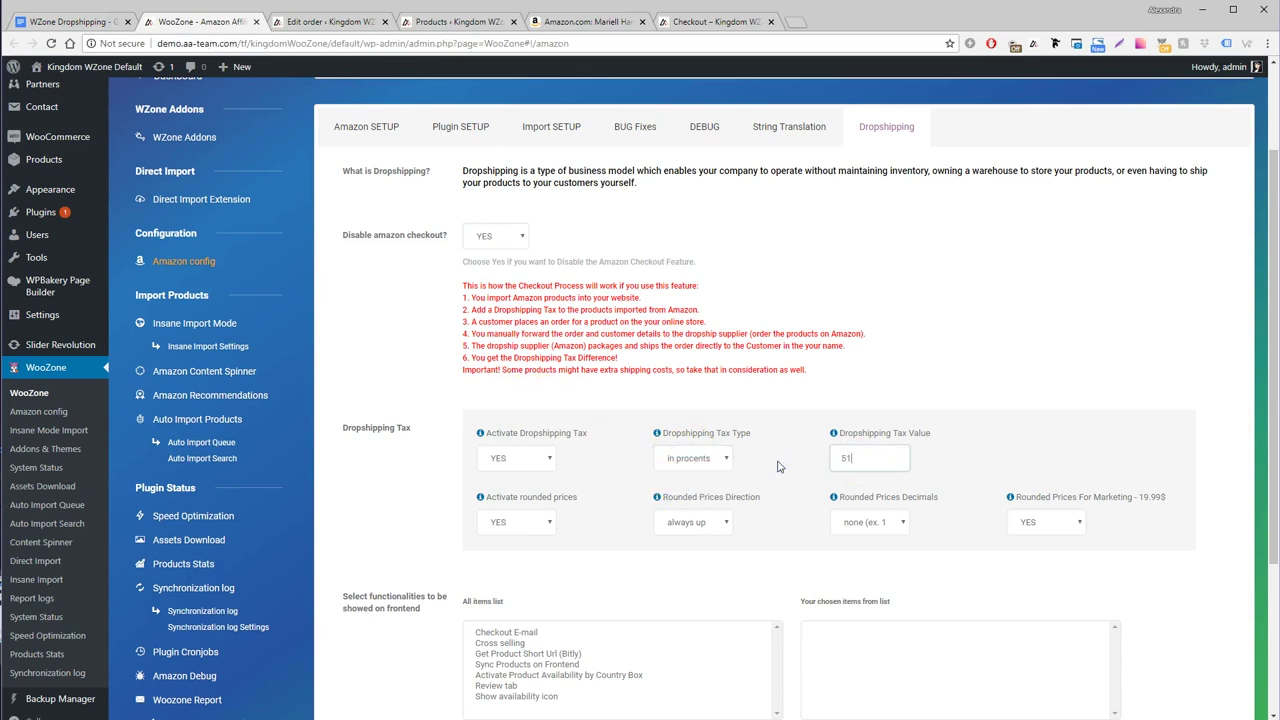
# Step: Keep rounded prices on (always up, no decimals), turn off marketing rounding, and save
pyautogui.click(536, 522)
pyautogui.click(500, 522)
pyautogui.click(690, 522)
pyautogui.click(677, 522)
pyautogui.click(868, 522)
pyautogui.click(938, 522)
pyautogui.scroll(-2, 960, 525)
pyautogui.click(1045, 322)
pyautogui.click(1035, 356)
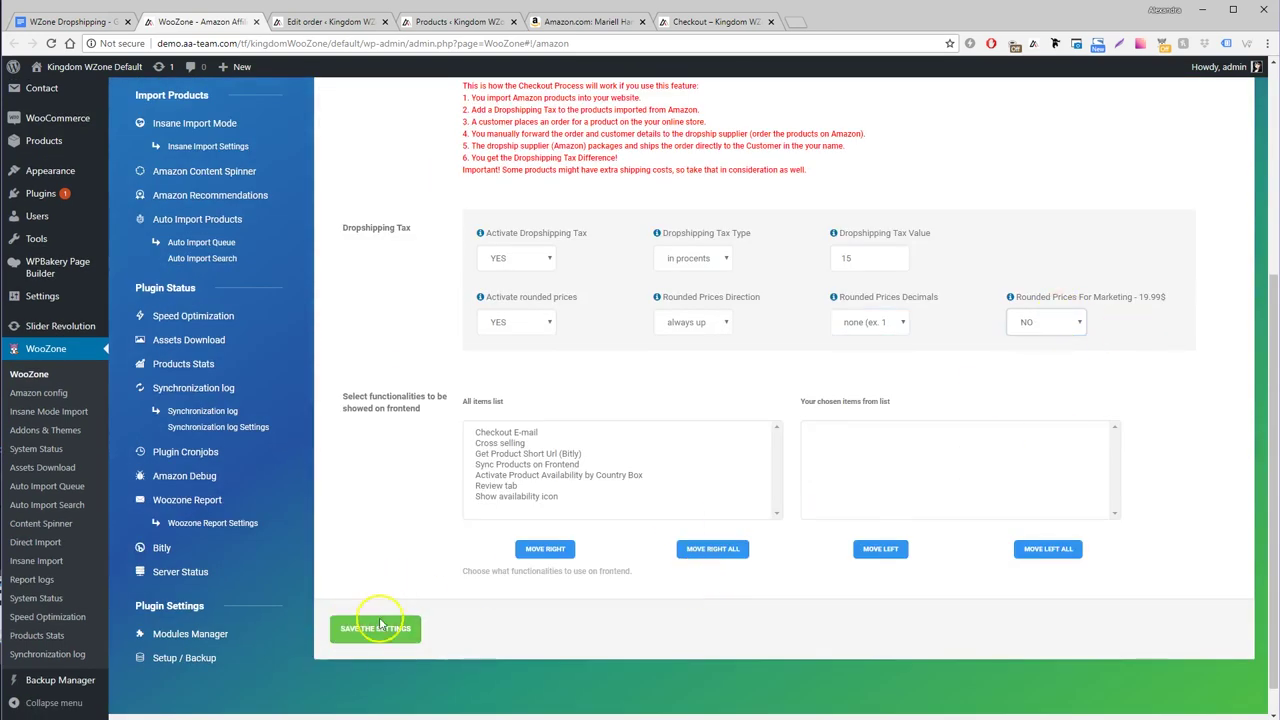
pyautogui.click(379, 627)
# Step: Go from the order-received page to the Premium Jewels homepage and scroll to Top Rated Products
pyautogui.click(442, 22)
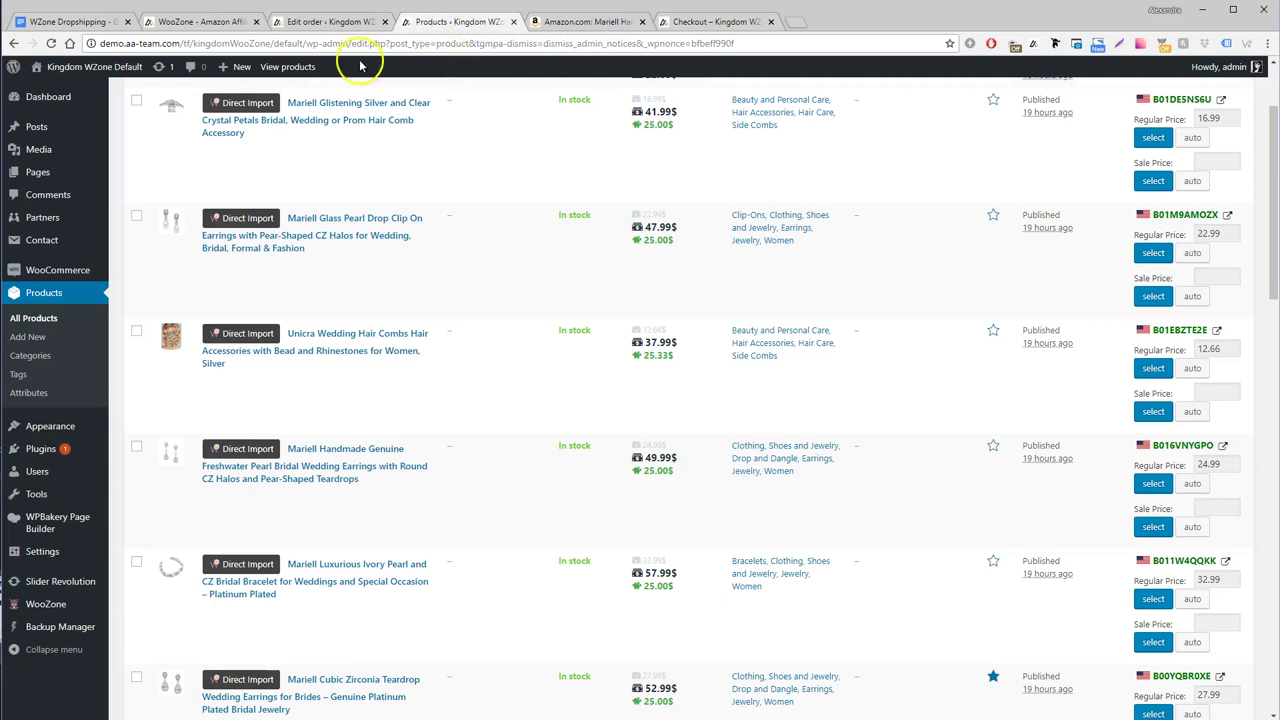
pyautogui.click(712, 22)
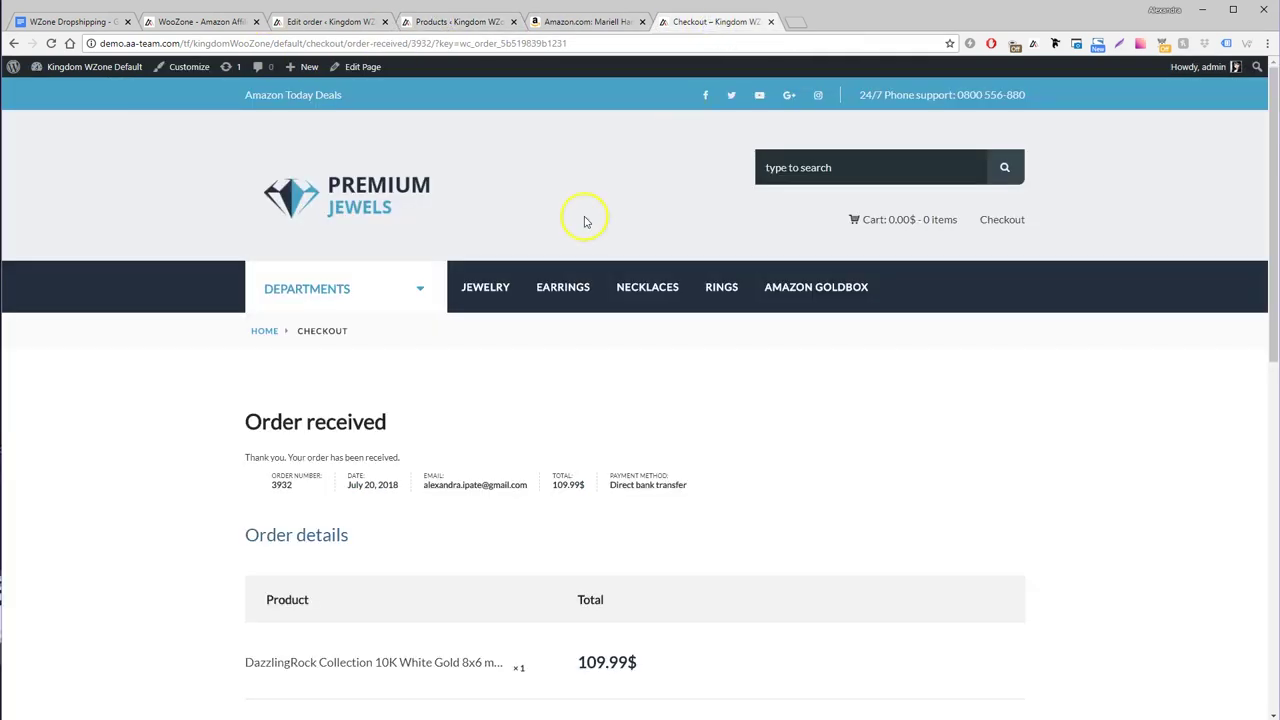
pyautogui.click(374, 201)
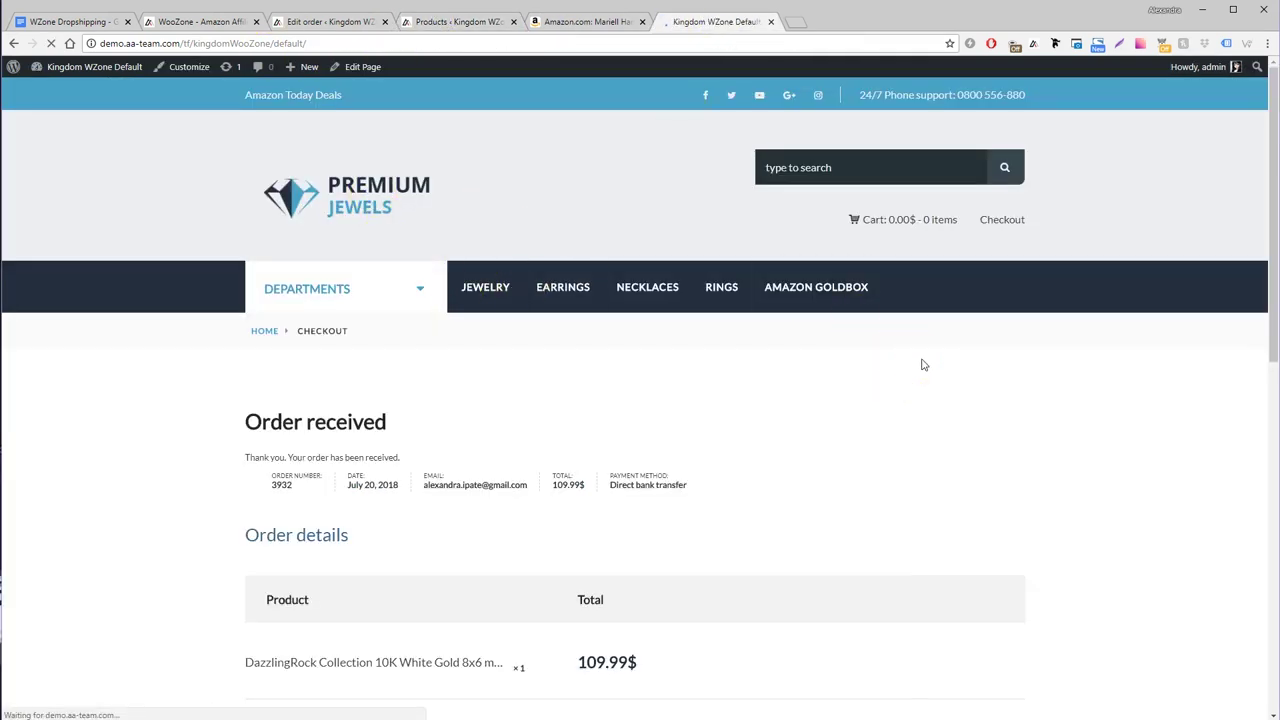
pyautogui.scroll(-3, 1033, 325)
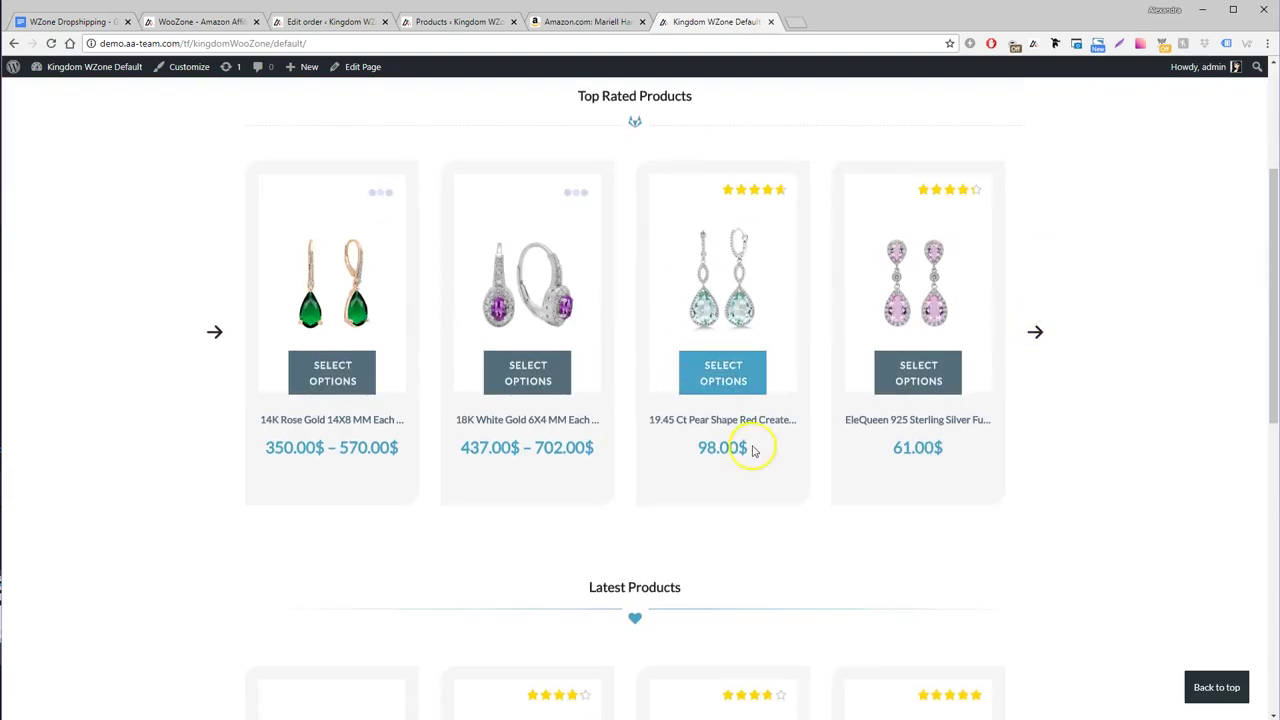
pyautogui.scroll(-3, 908, 440)
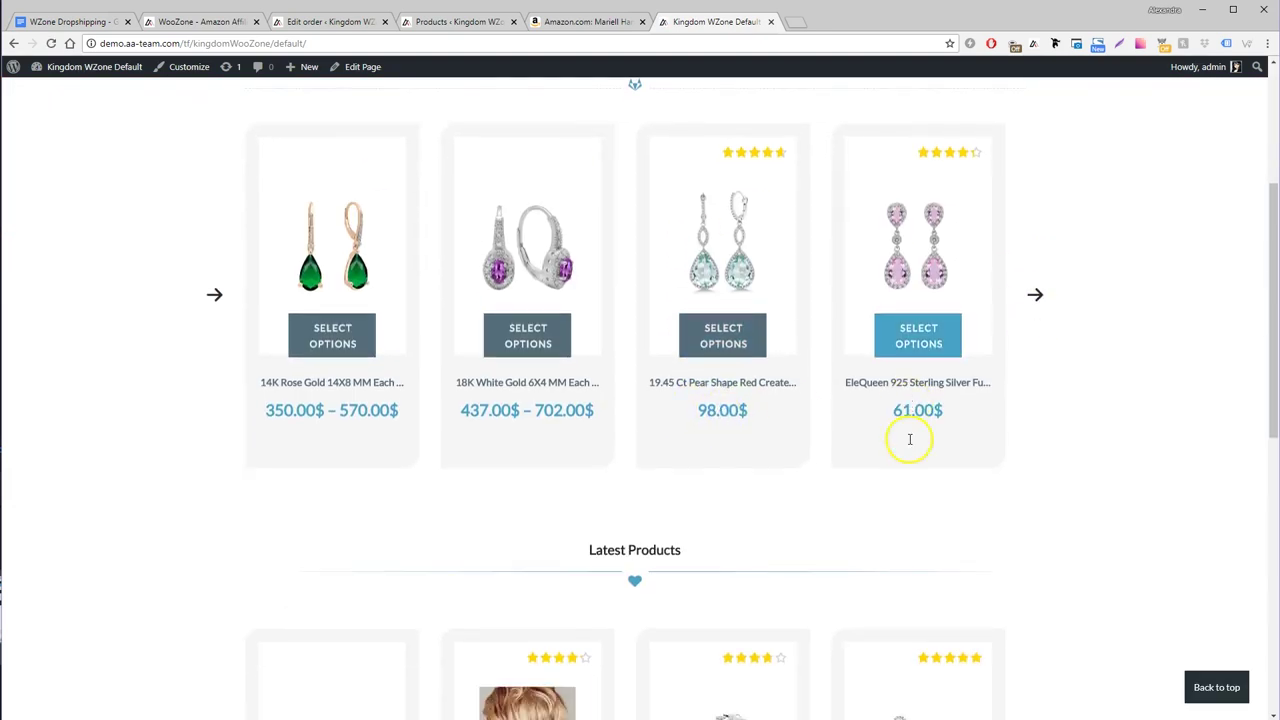
pyautogui.scroll(-2, 908, 440)
# Step: Reload the Products list to read recalculated prices like 20.00$, 27.00$ and 15.00$ with their profits
pyautogui.click(450, 21)
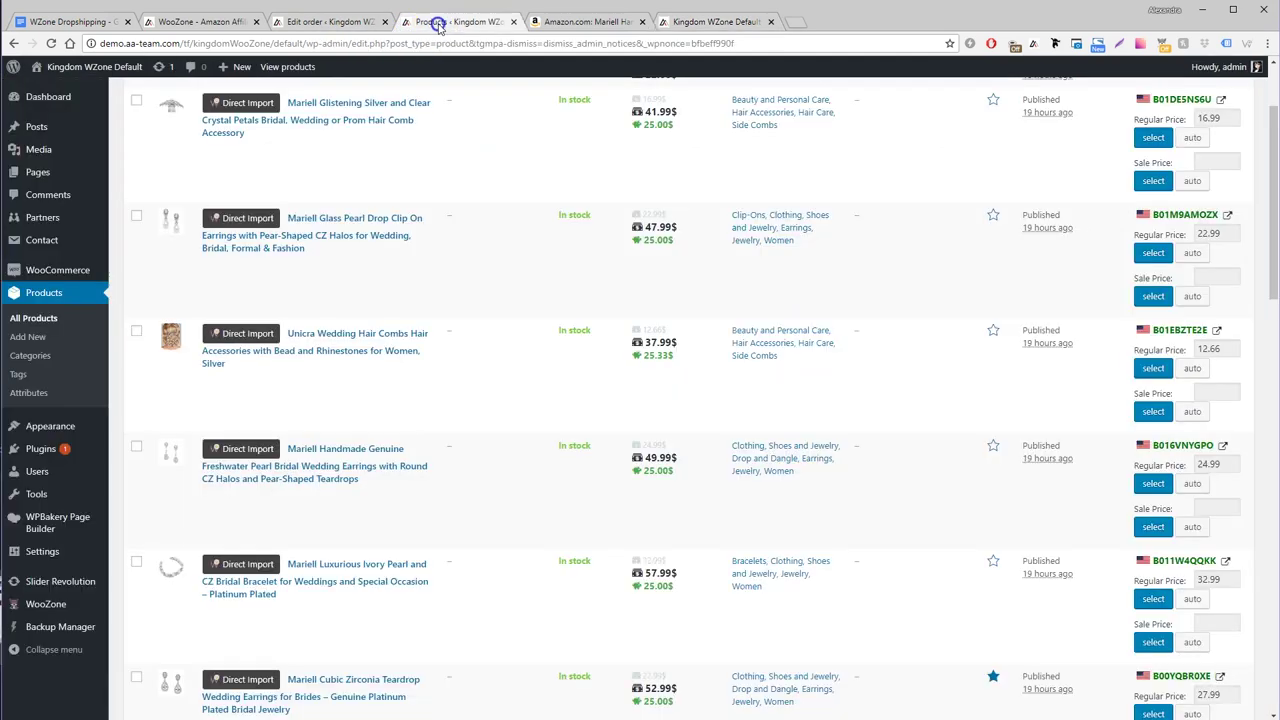
pyautogui.scroll(1, 700, 300)
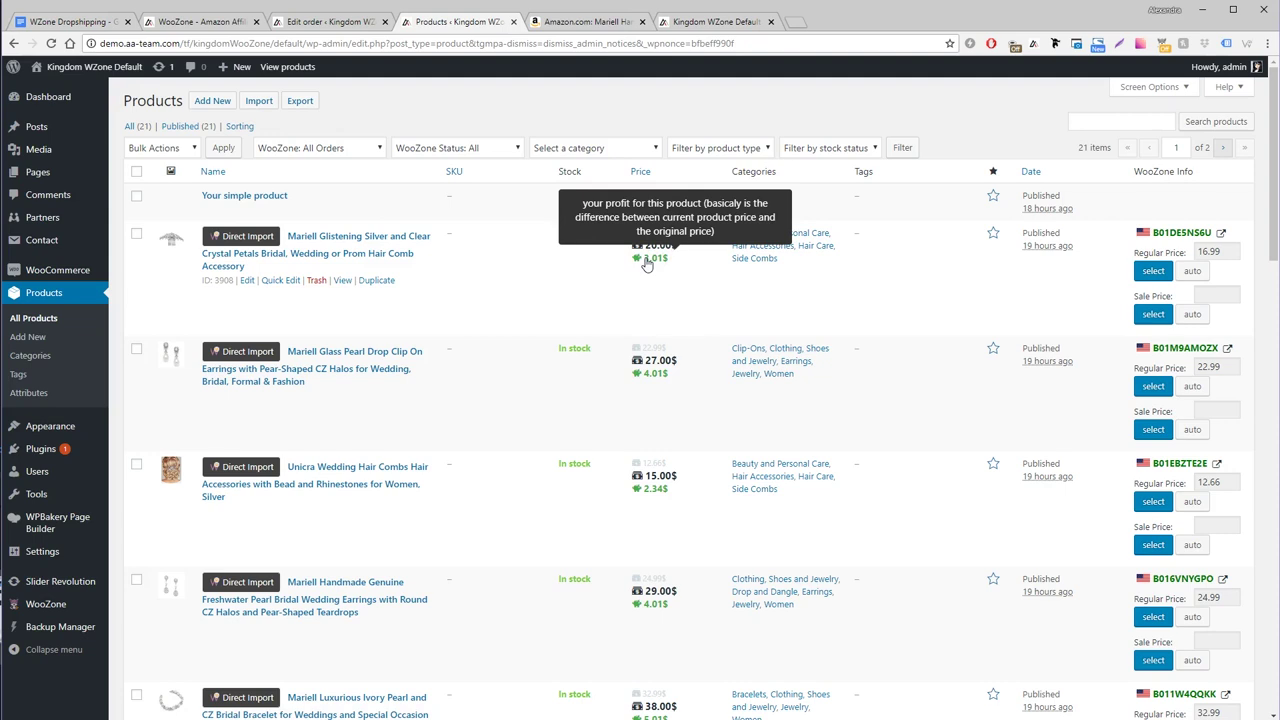
pyautogui.scroll(-1, 800, 273)
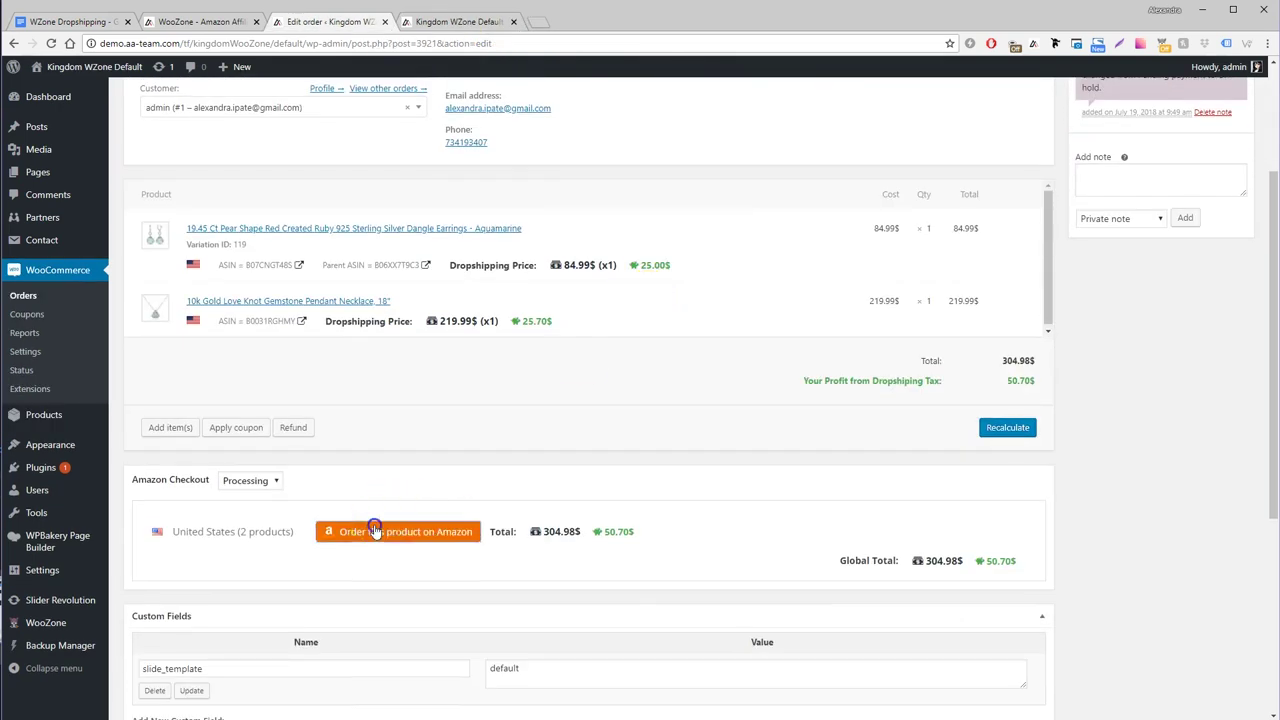
# Step: Send the order's earrings to an Amazon cart, view the 19.45 Ct earrings listing, and return to the order
pyautogui.click(374, 530)
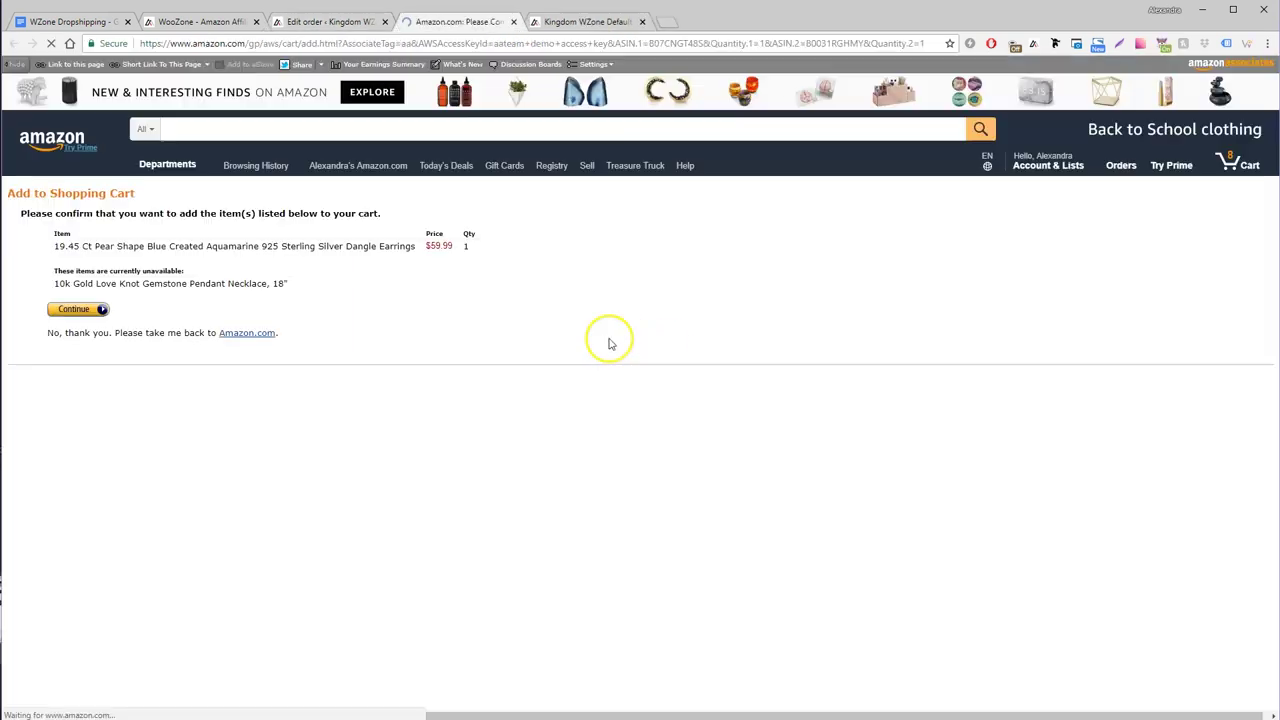
pyautogui.click(328, 22)
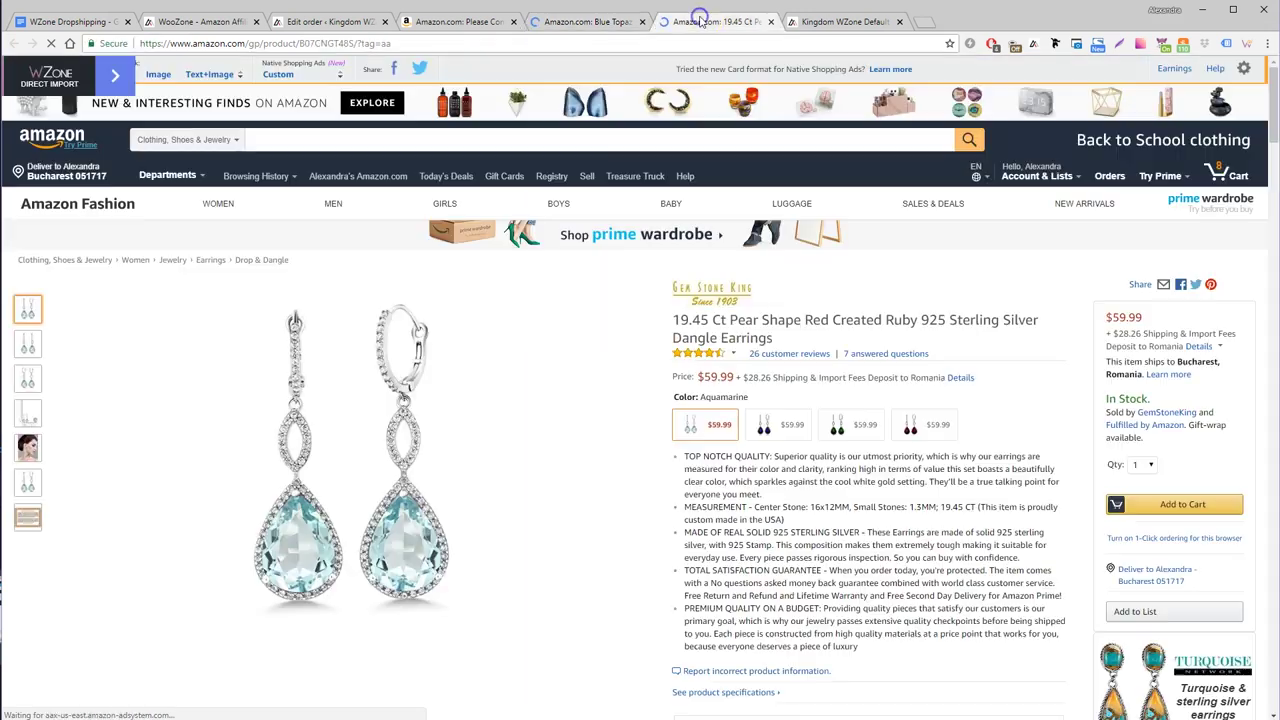
pyautogui.click(686, 449)
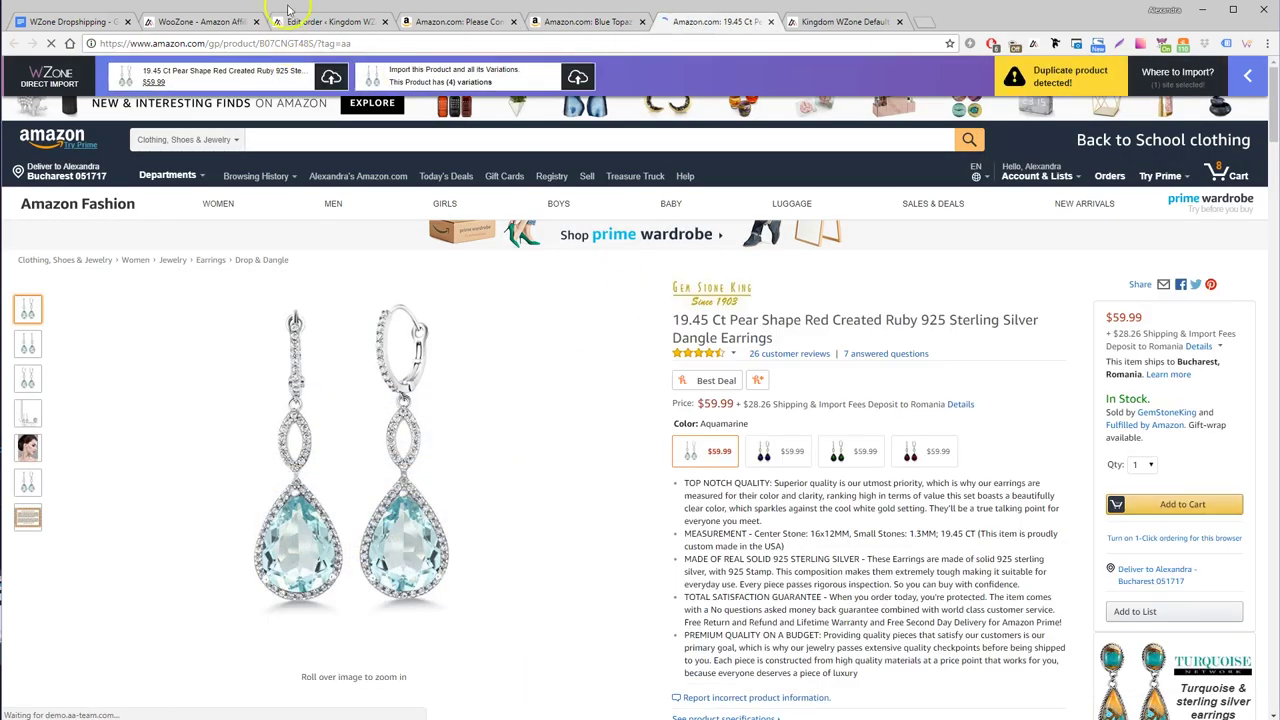
pyautogui.click(300, 22)
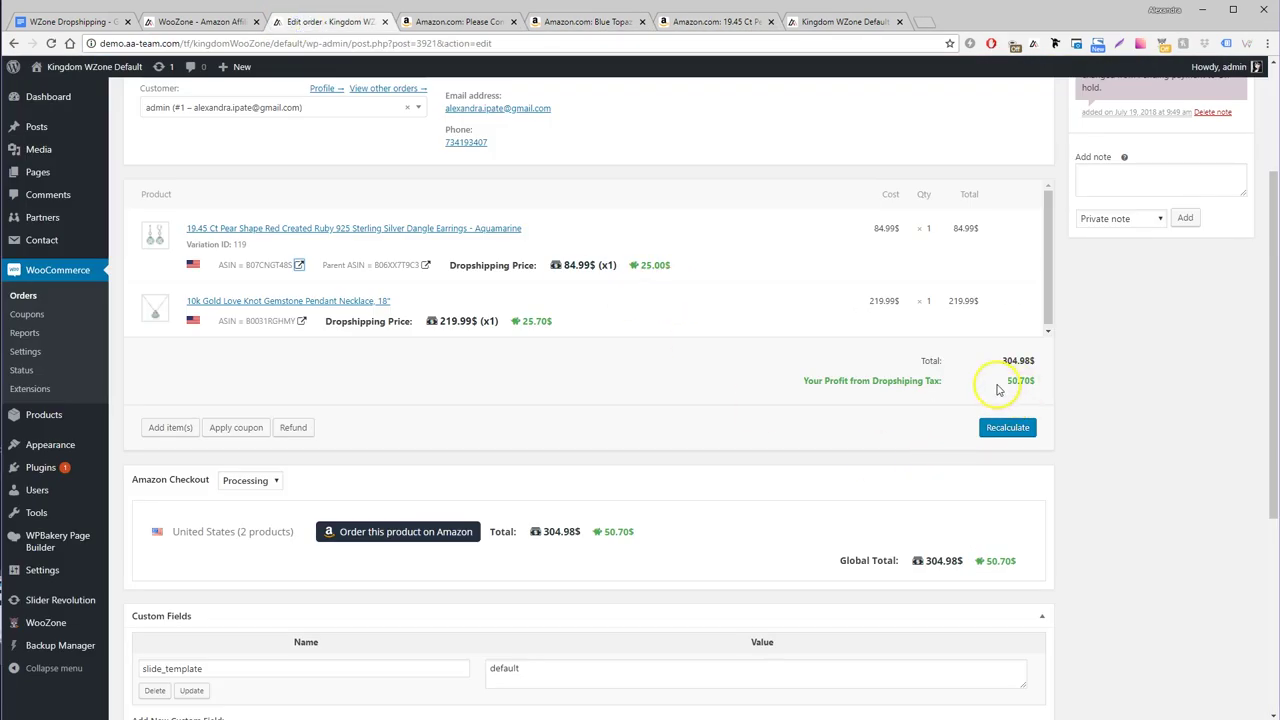
# Step: Scroll order #3950 to its totals to check the 86.72$ dropshipping profit
pyautogui.scroll(2, 830, 444)
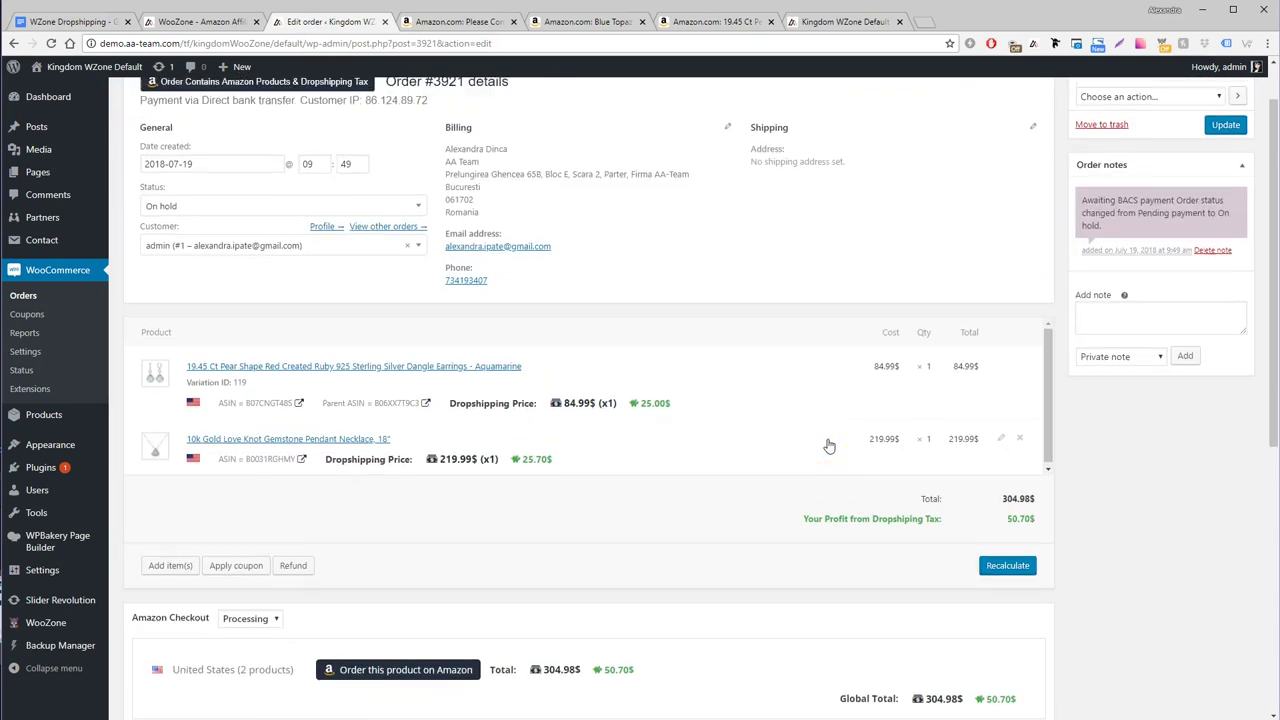
pyautogui.scroll(2, 829, 445)
pyautogui.scroll(-1, 572, 570)
pyautogui.scroll(-6, 572, 570)
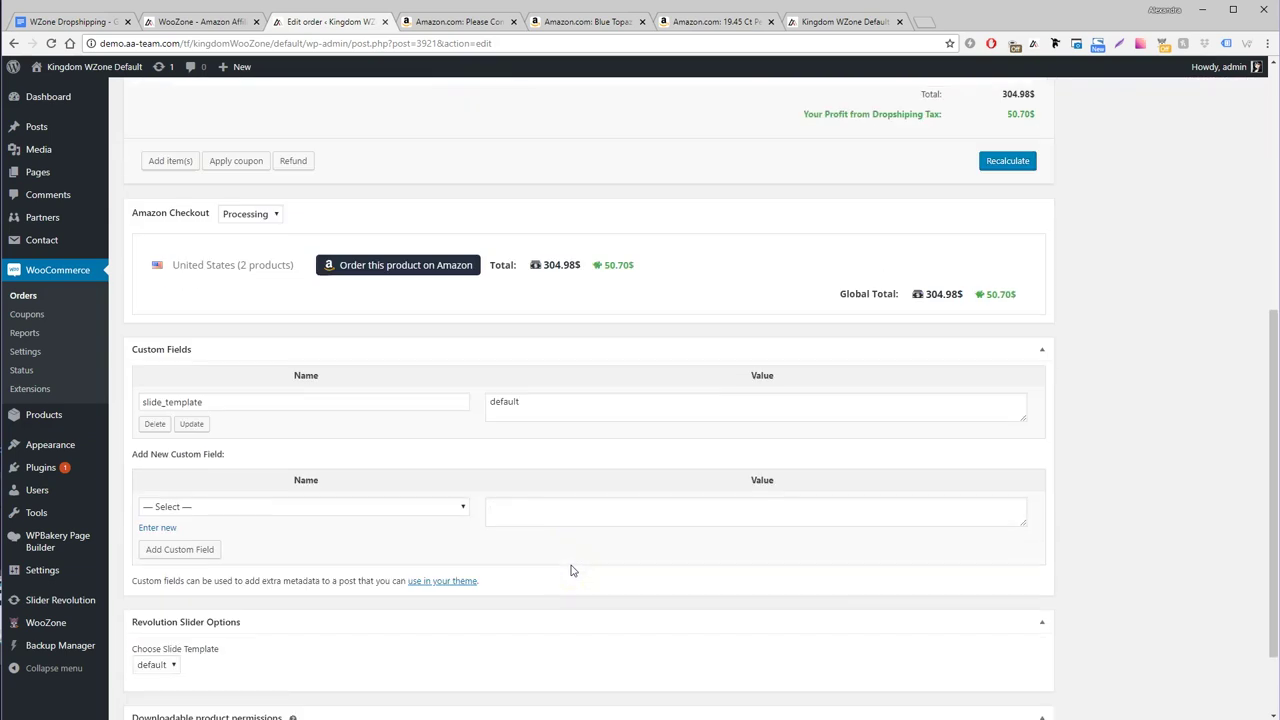
pyautogui.scroll(4, 572, 570)
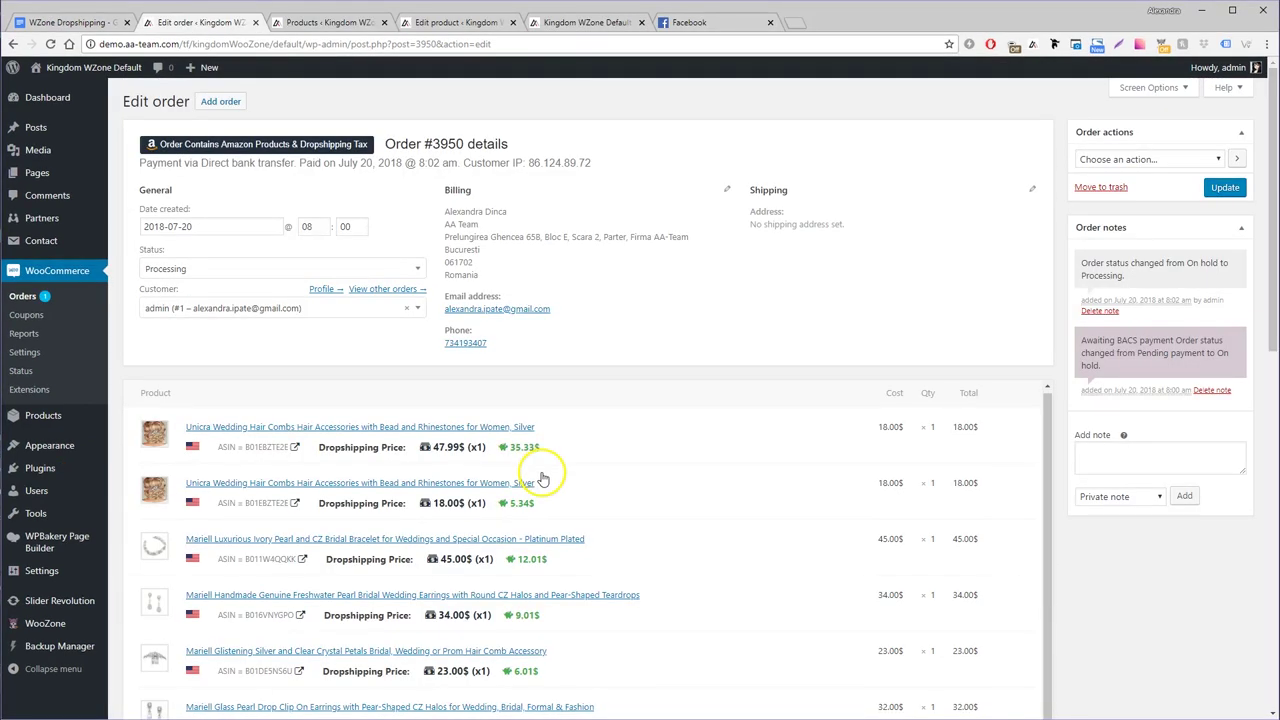
pyautogui.scroll(-2, 663, 462)
pyautogui.scroll(-3, 663, 465)
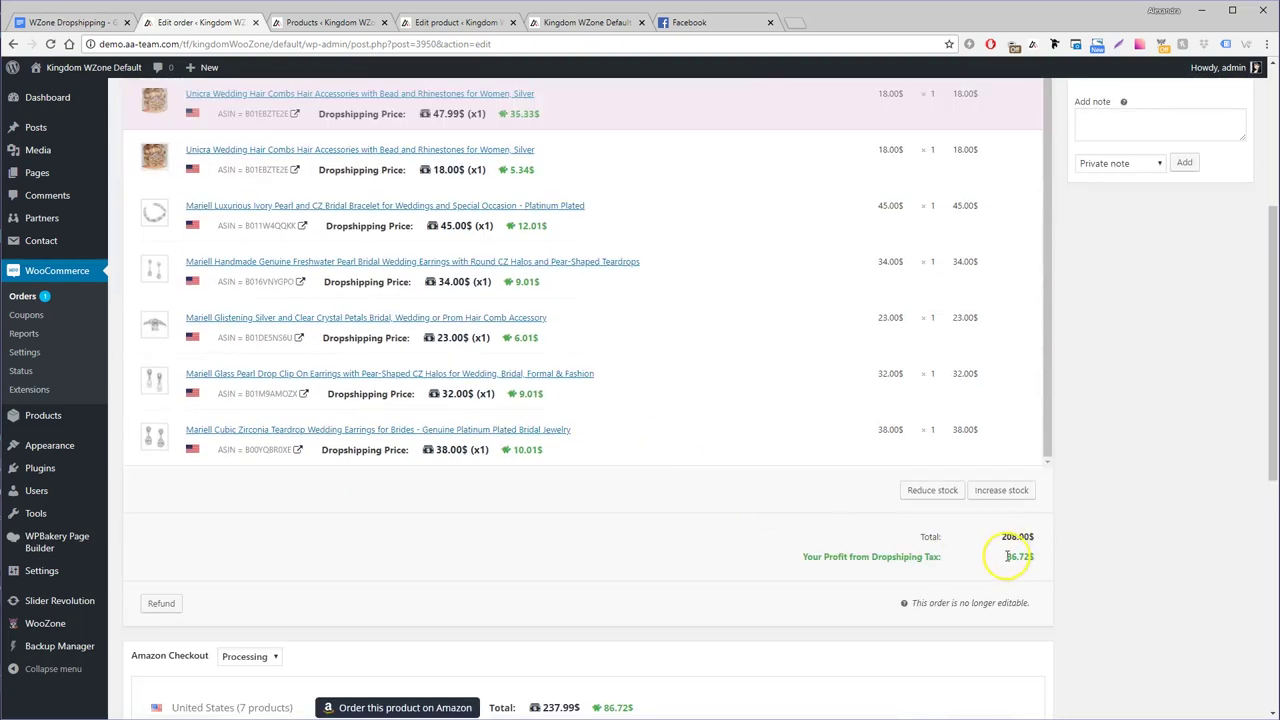
pyautogui.click(334, 24)
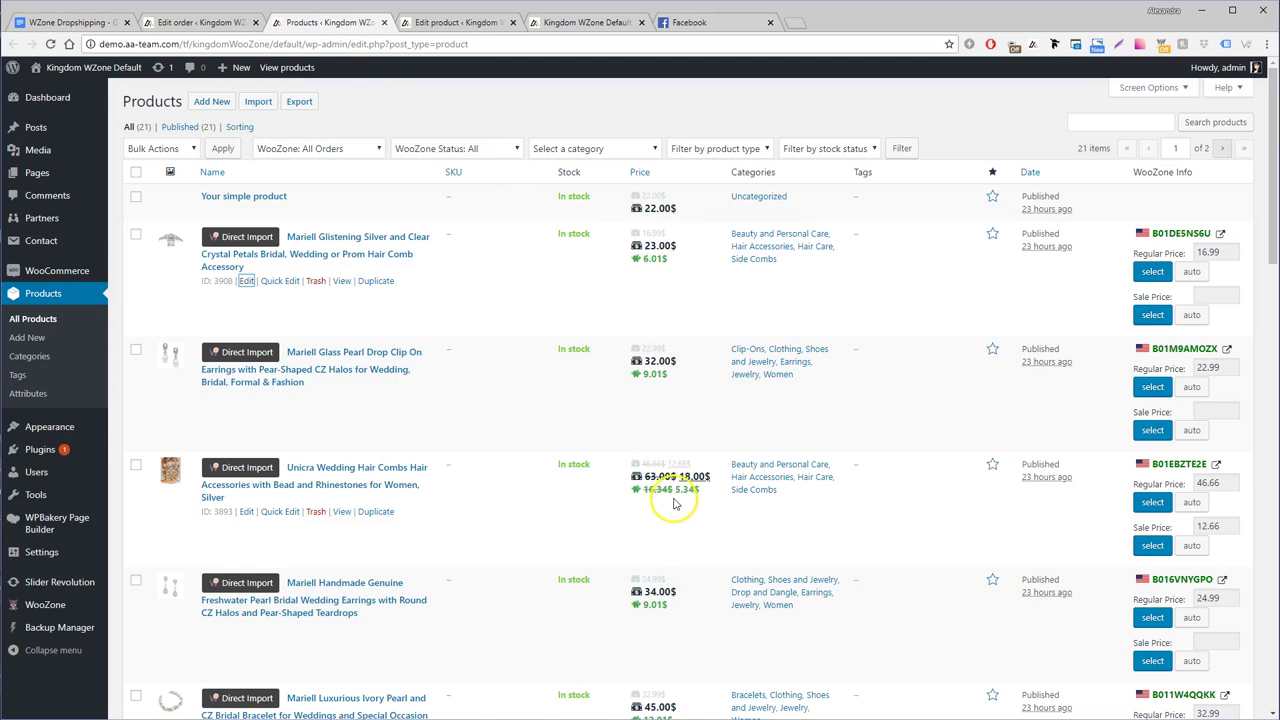
# Step: Open the hair comb's edit page and select its 35 dropshipping tax value in Product data
pyautogui.moveTo(675, 500)
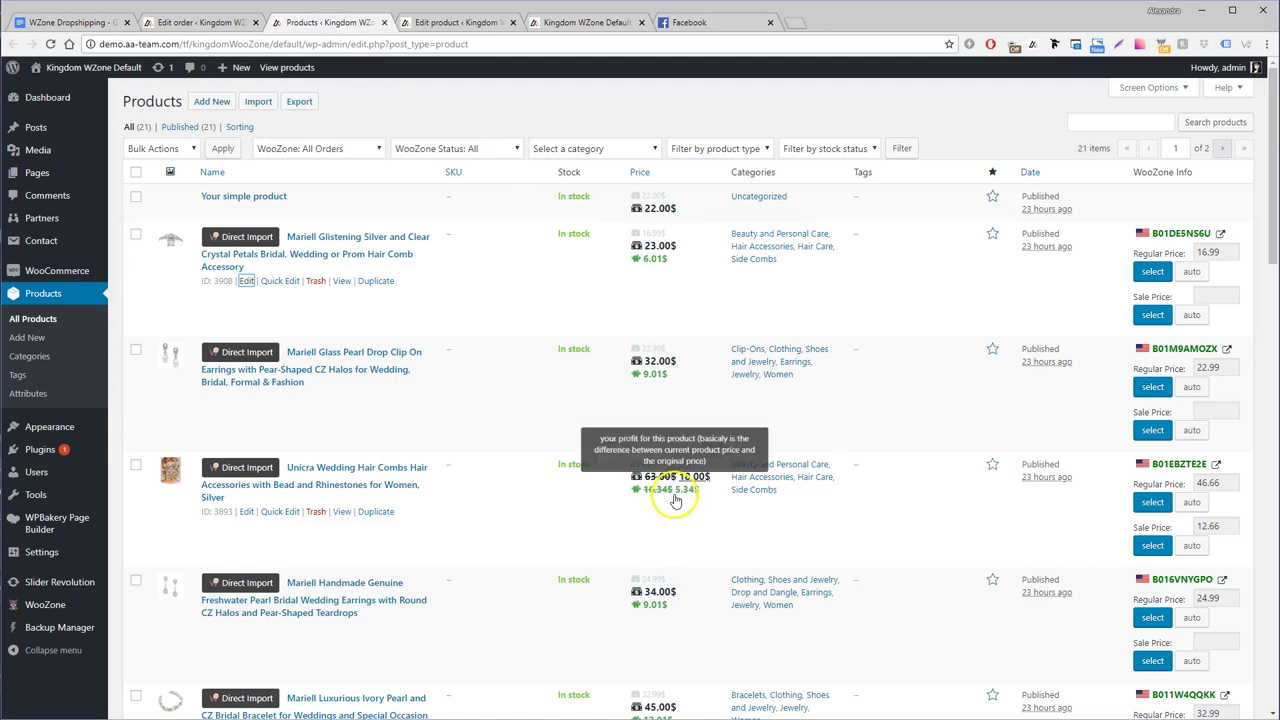
pyautogui.click(470, 22)
pyautogui.scroll(-6, 630, 446)
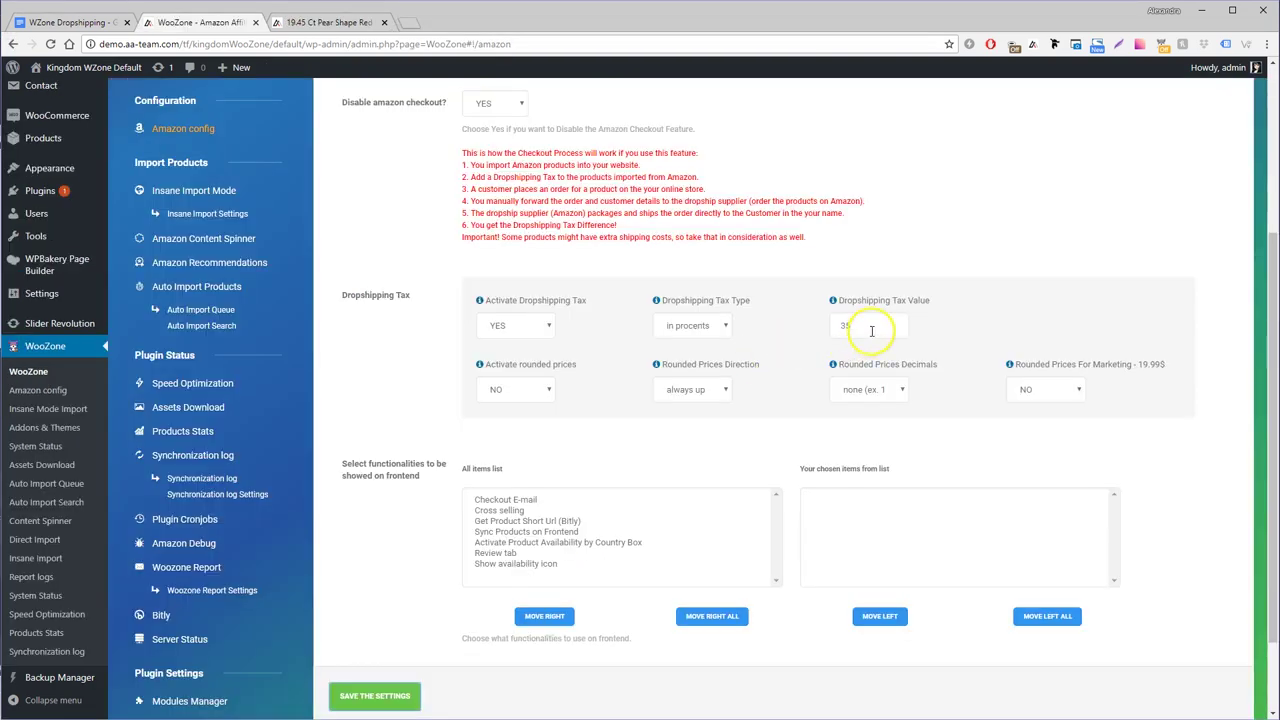
pyautogui.doubleClick(876, 322)
# Step: Check the earrings' current 128.24$ price on the product page
pyautogui.click(304, 24)
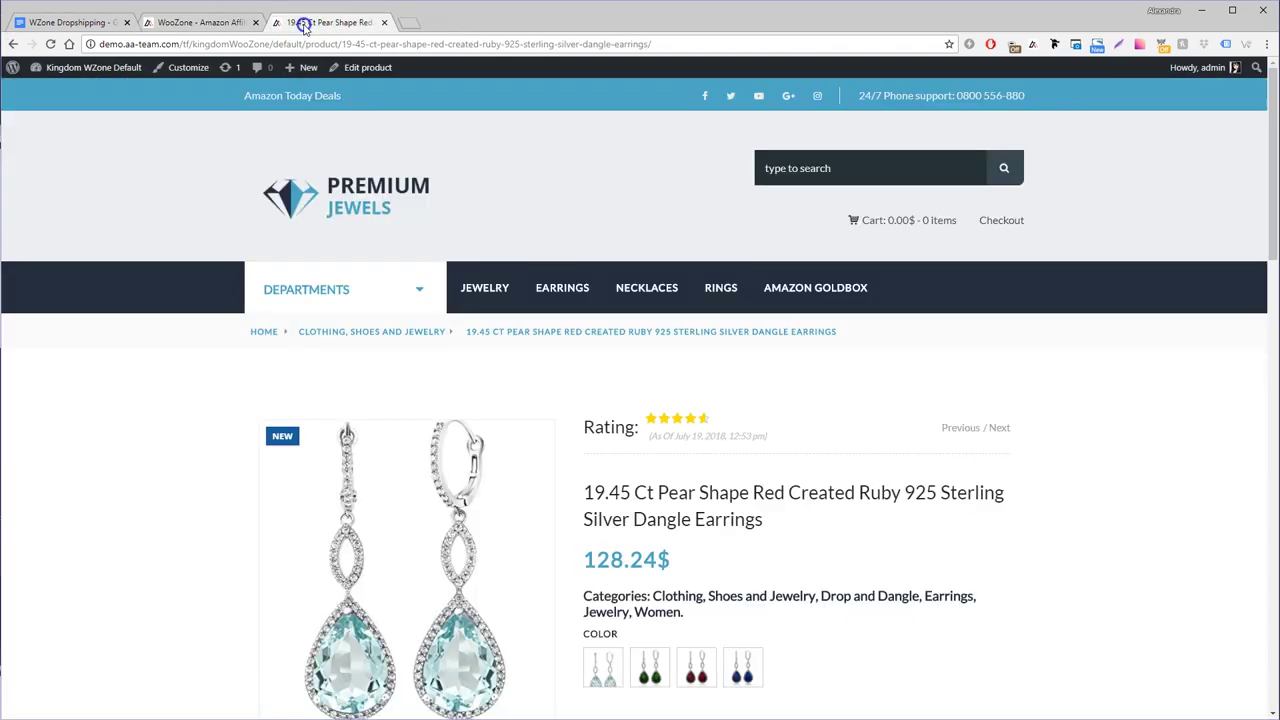
pyautogui.scroll(-1, 640, 451)
pyautogui.moveTo(585, 492); pyautogui.dragTo(640, 492)
pyautogui.click(653, 487)
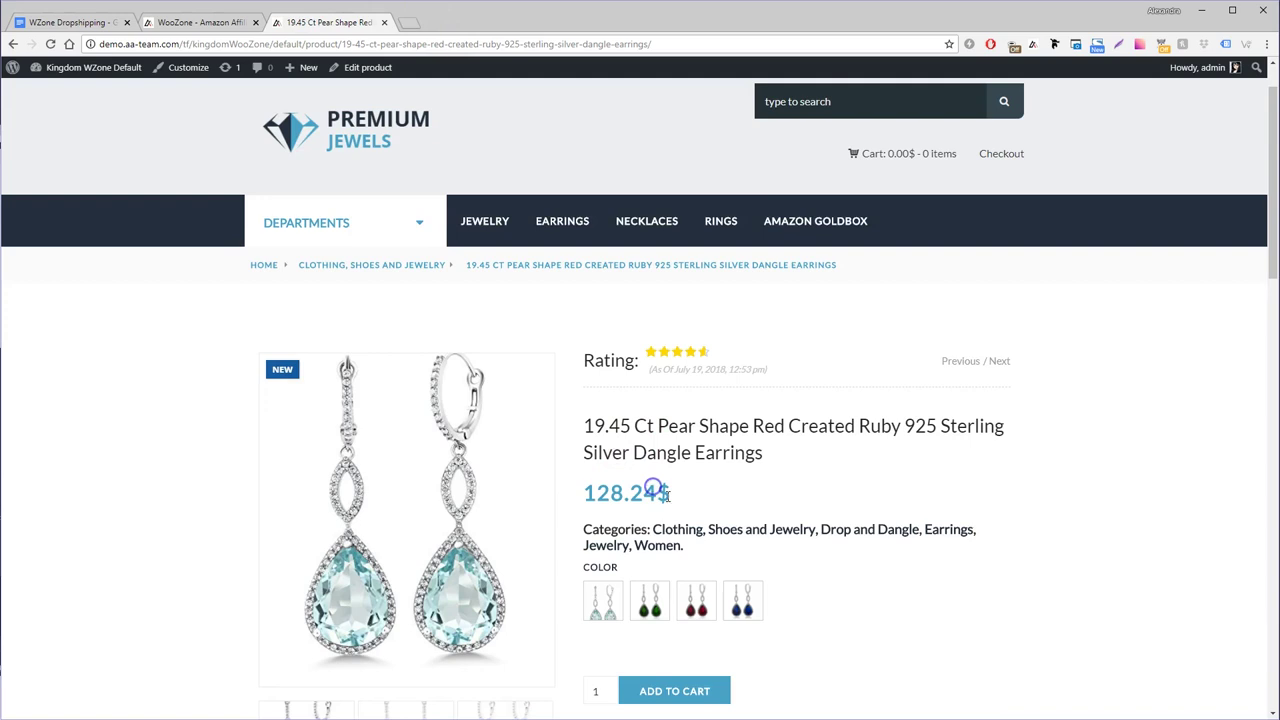
# Step: Turn on rounded prices with marketing .99 rounding, save, and reload the earrings page
pyautogui.click(217, 28)
pyautogui.click(512, 389)
pyautogui.click(500, 410)
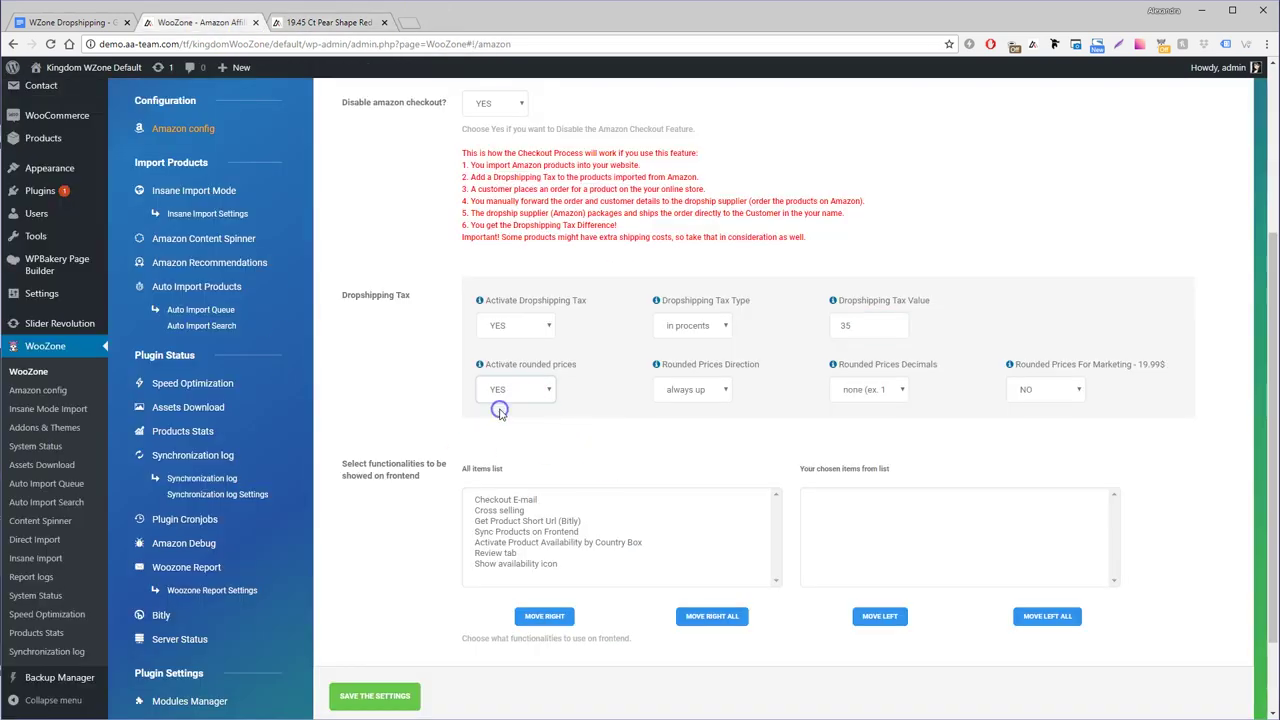
pyautogui.click(1047, 389)
pyautogui.click(1040, 412)
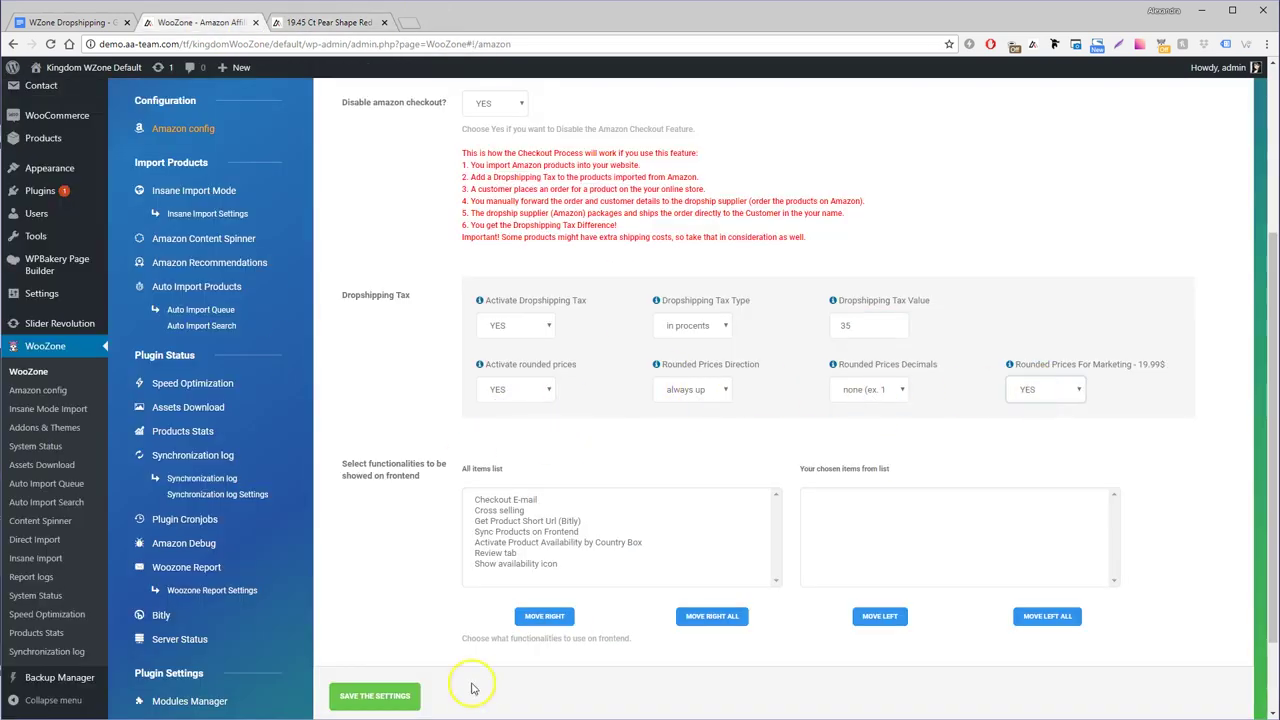
pyautogui.click(375, 696)
pyautogui.click(300, 22)
pyautogui.press('F5')
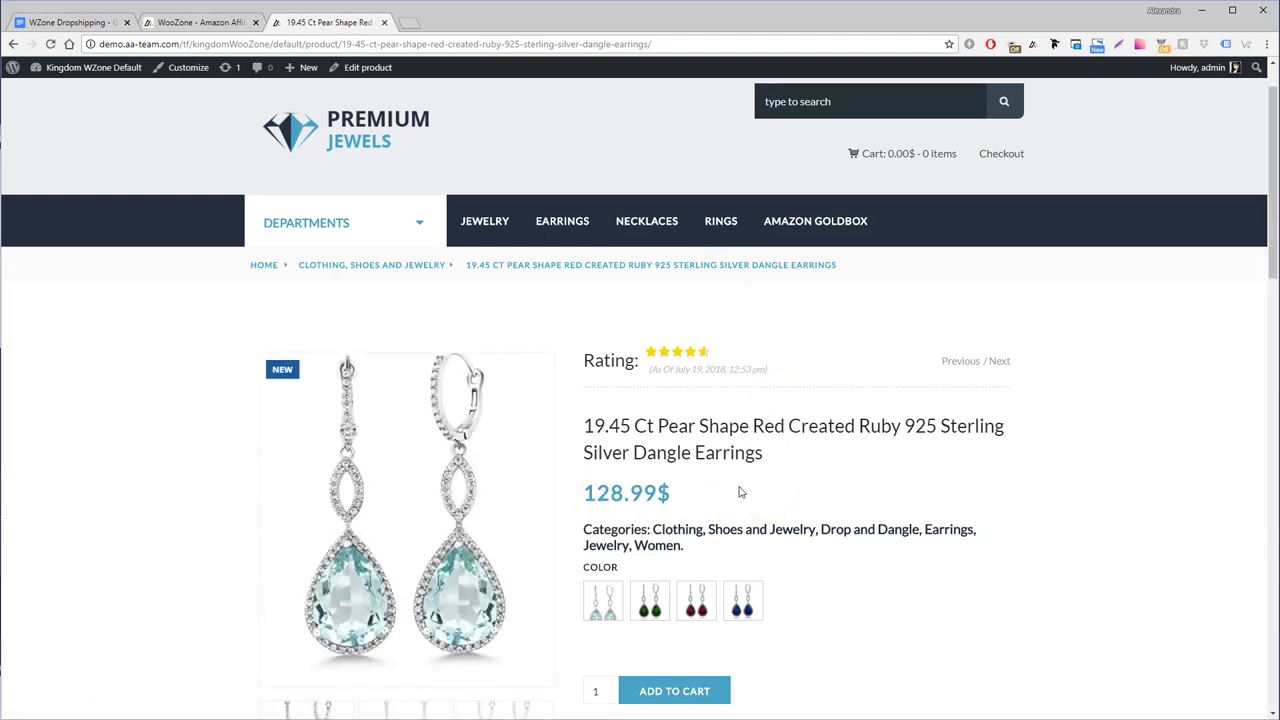
# Step: Set rounding to always down with marketing rounding off, save, and reload the earrings page
pyautogui.click(196, 24)
pyautogui.click(1073, 390)
pyautogui.click(1035, 418)
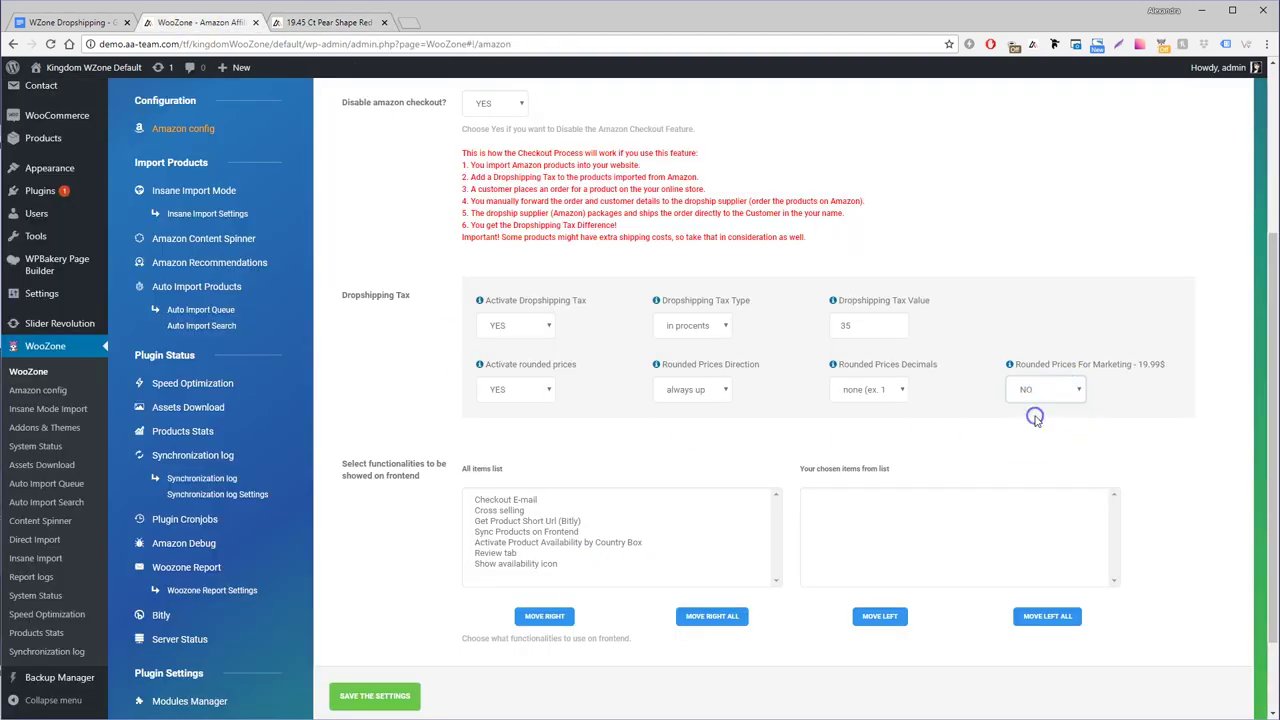
pyautogui.click(697, 390)
pyautogui.click(692, 424)
pyautogui.click(360, 696)
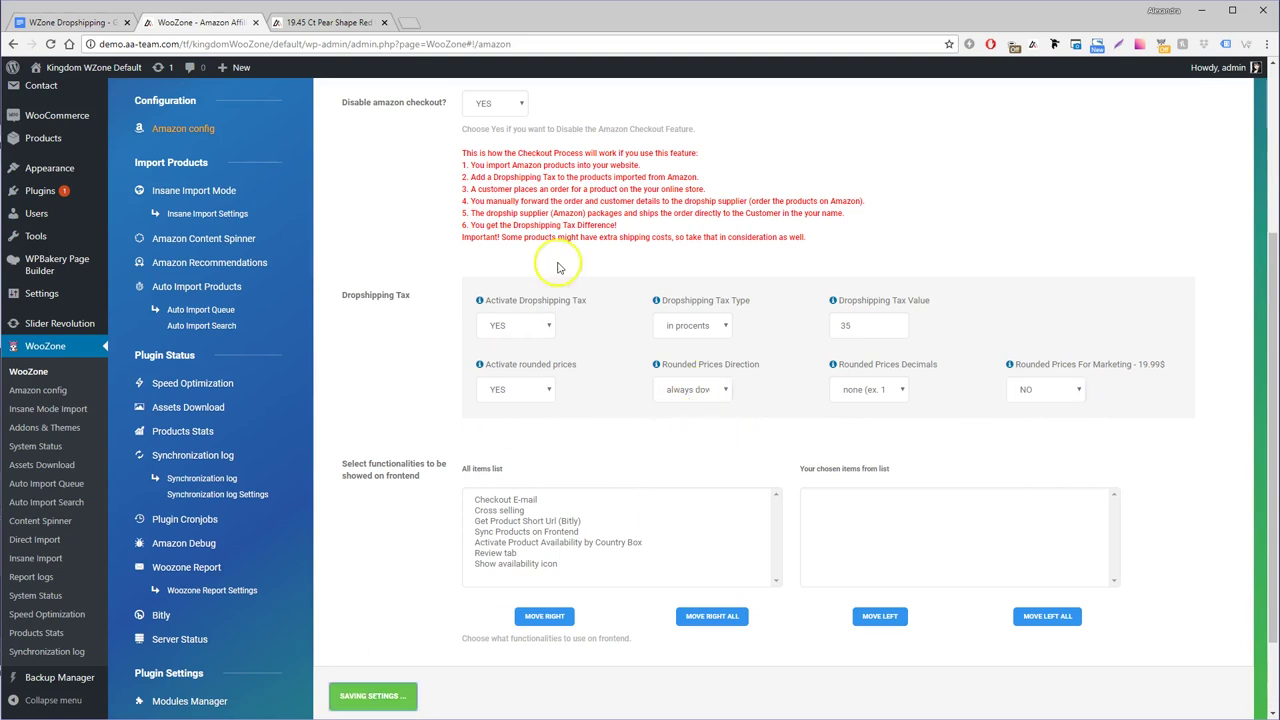
pyautogui.click(318, 23)
pyautogui.press('F5')
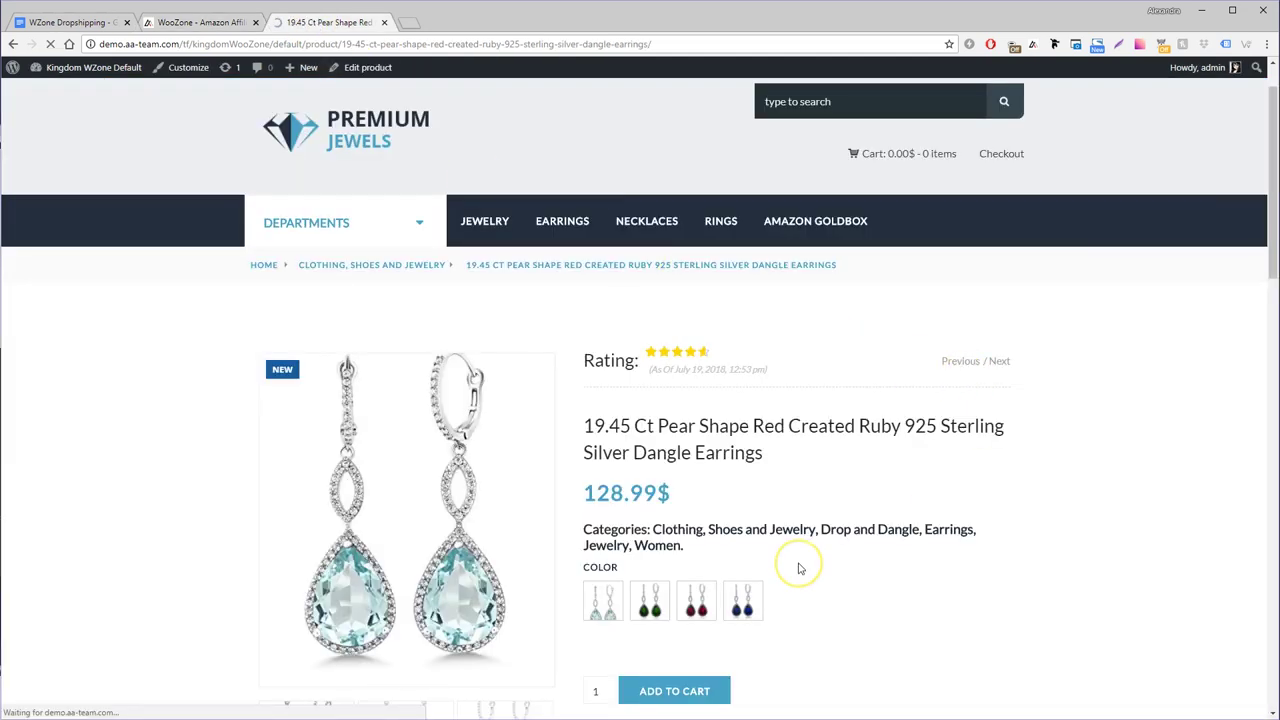
# Step: Set rounding to 2 decimals and round half up, save, then reload the earrings page to check the price
pyautogui.click(175, 22)
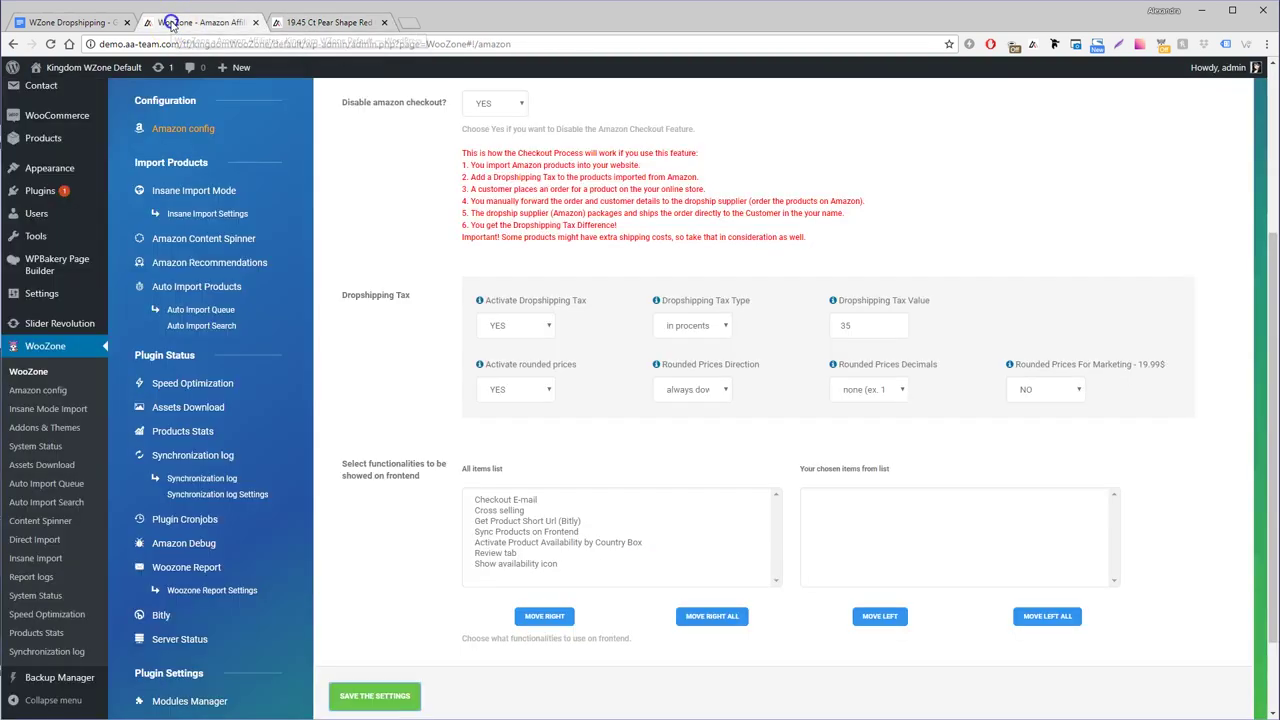
pyautogui.click(868, 389)
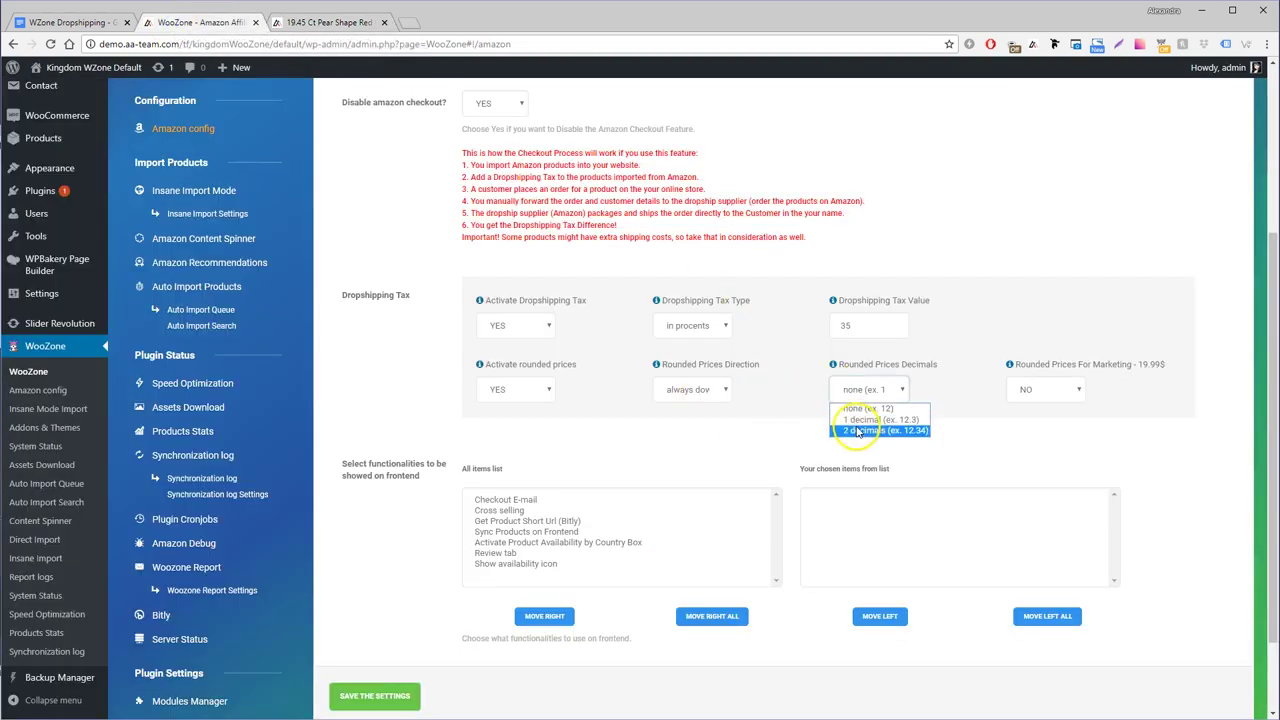
pyautogui.click(858, 430)
pyautogui.click(698, 391)
pyautogui.click(686, 409)
pyautogui.click(375, 696)
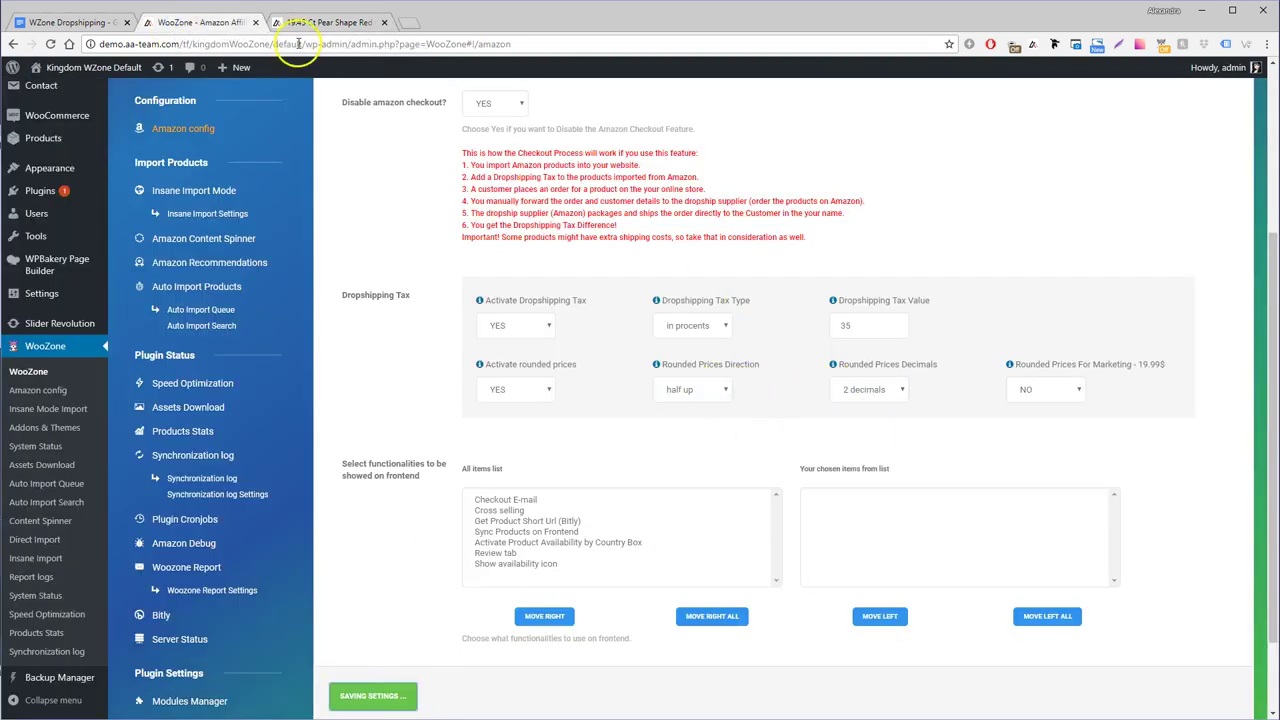
pyautogui.click(308, 22)
pyautogui.press('F5')
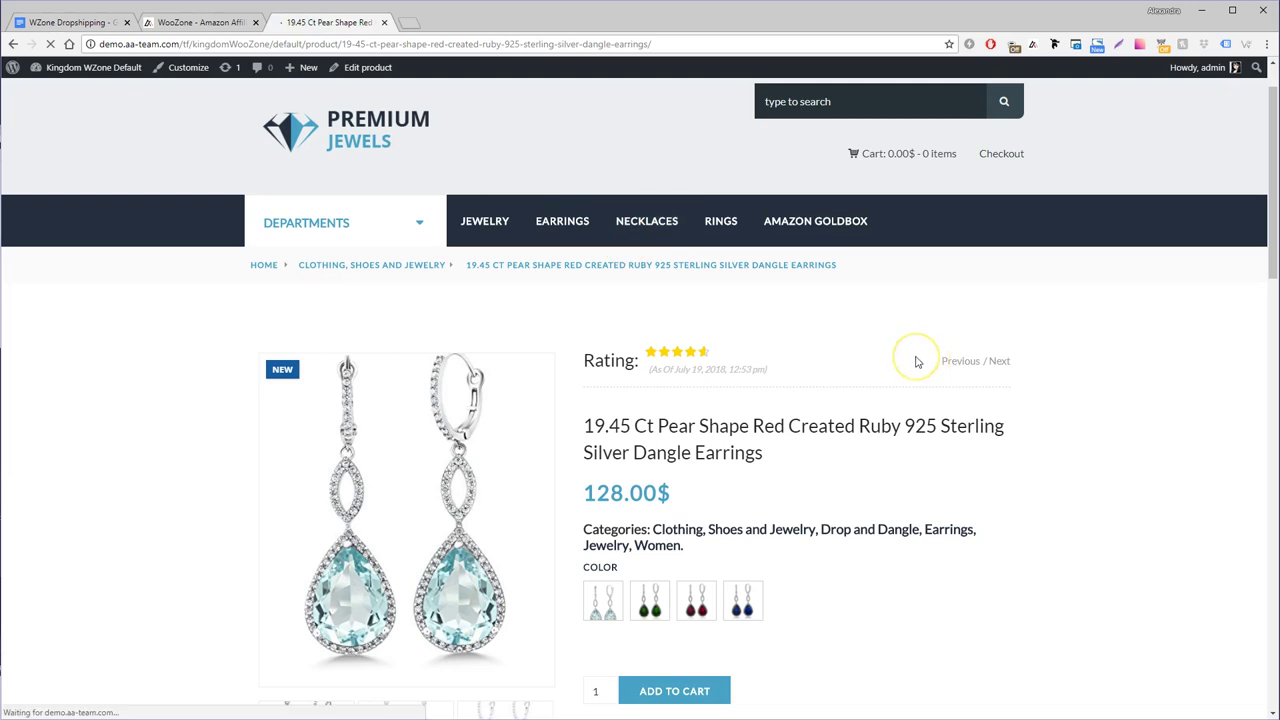
# Step: Set rounding decimals back to none, save, then reload the earrings page to check the price
pyautogui.click(175, 22)
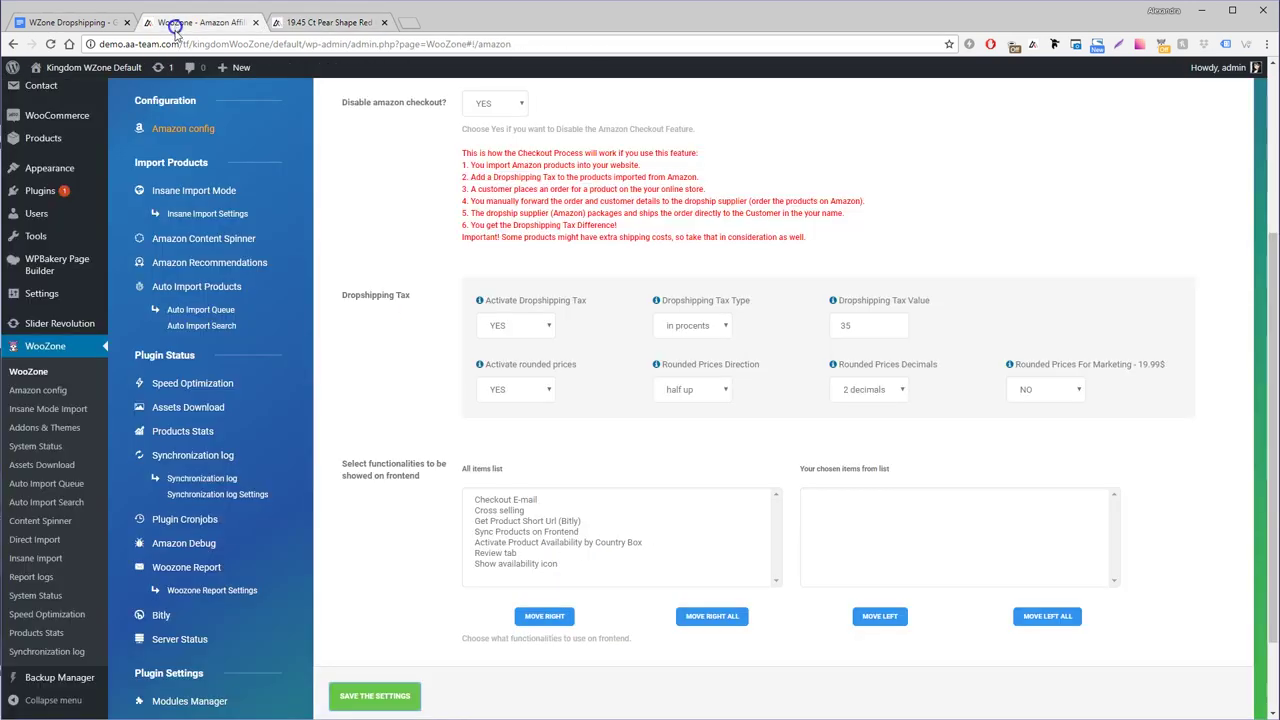
pyautogui.click(868, 389)
pyautogui.click(858, 407)
pyautogui.click(375, 696)
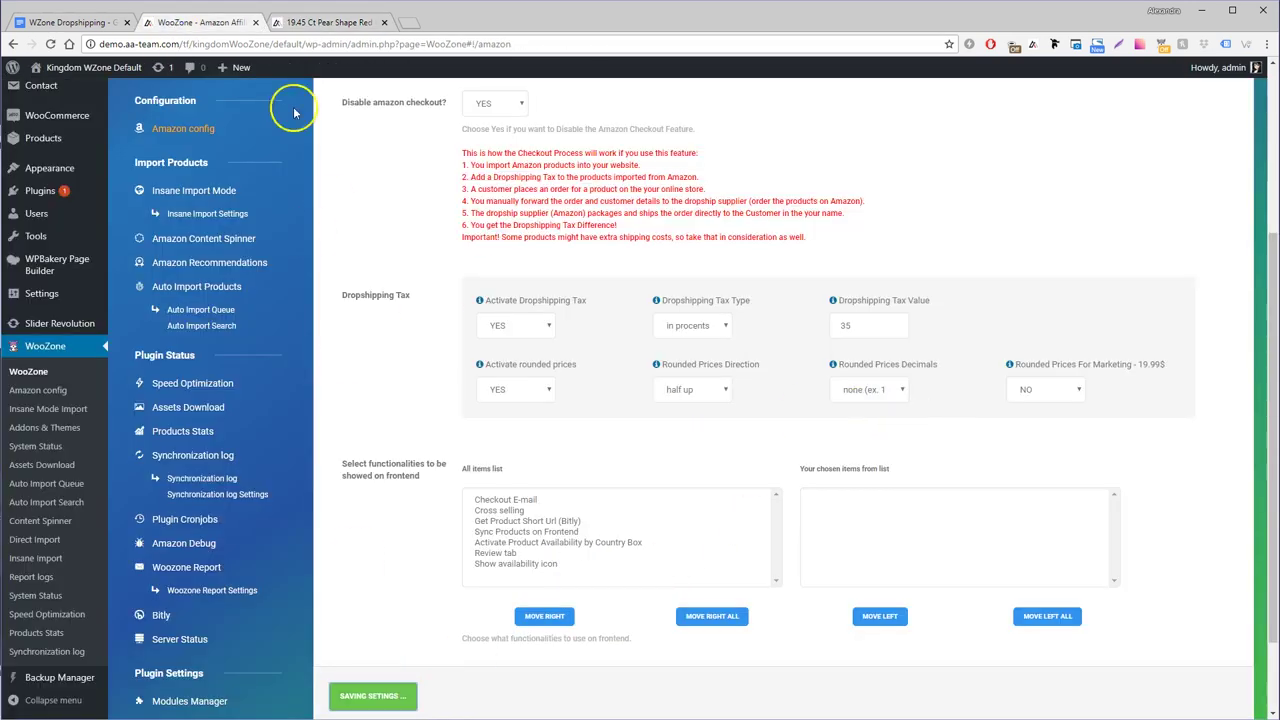
pyautogui.click(305, 28)
pyautogui.press('F5')
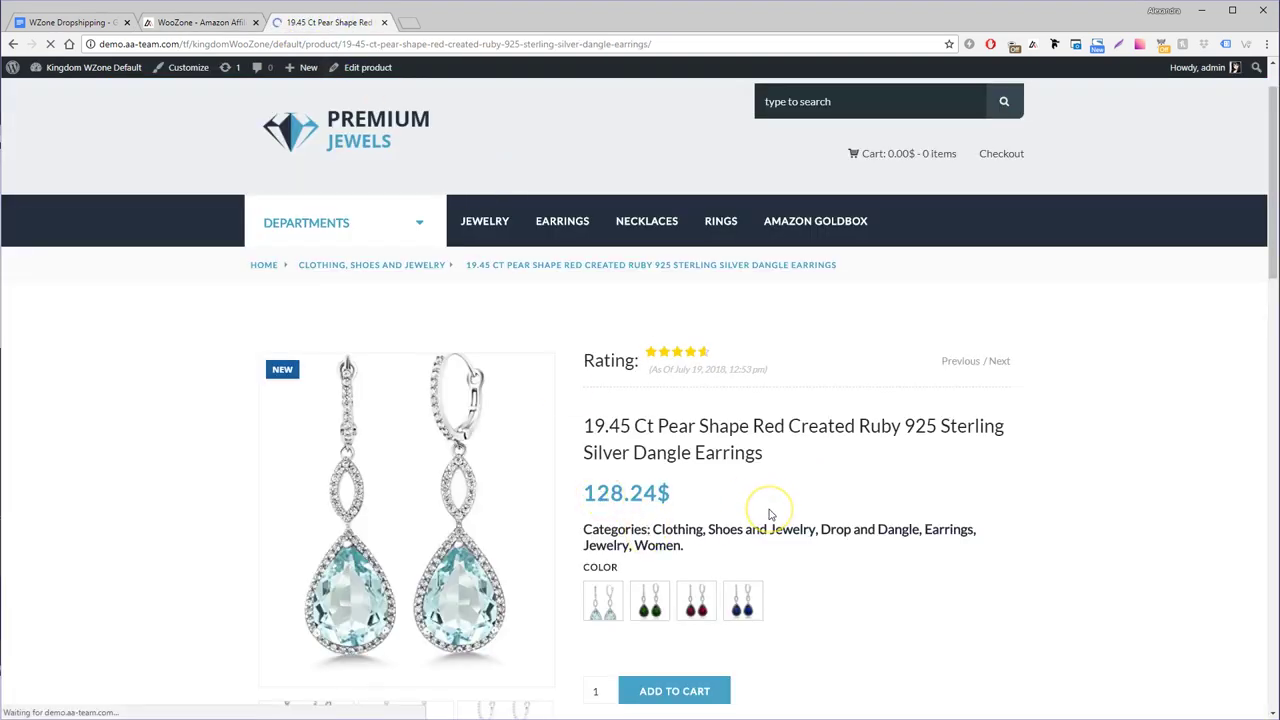
# Step: Turn marketing .99 rounding on with always-up rounding, save, then reload the earrings page
pyautogui.click(175, 22)
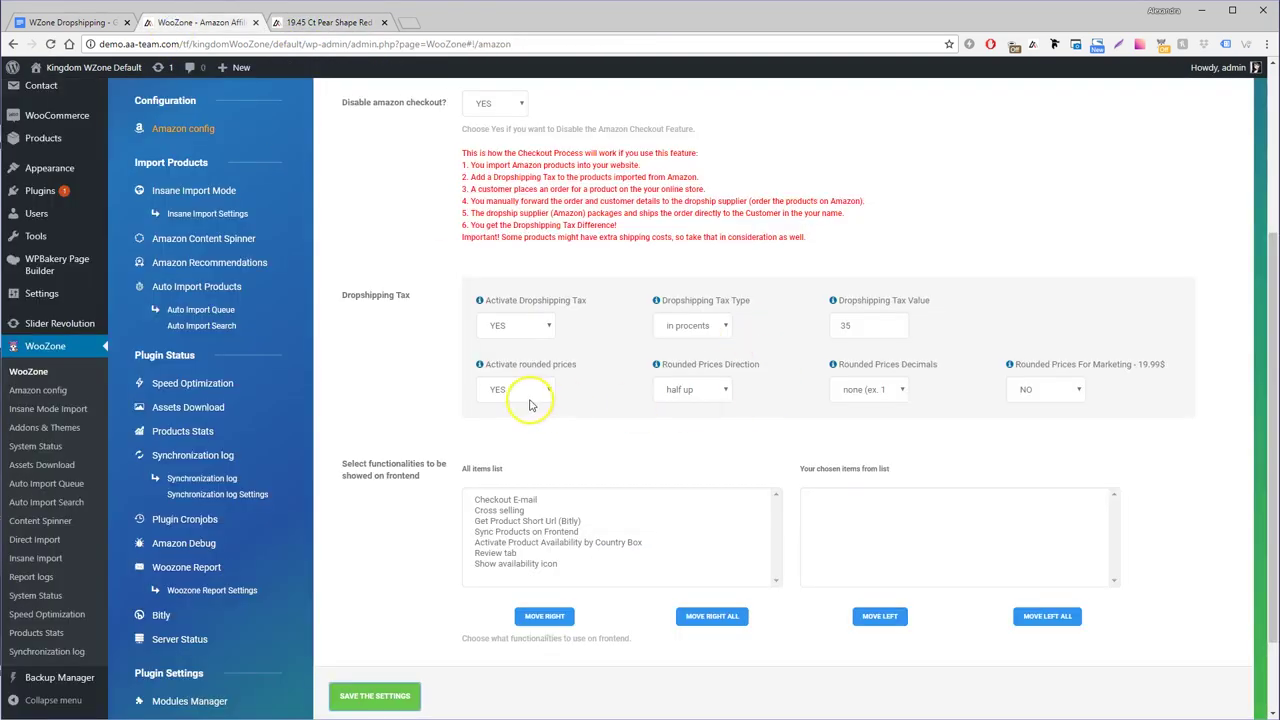
pyautogui.click(1046, 389)
pyautogui.click(1040, 414)
pyautogui.click(665, 390)
pyautogui.click(669, 409)
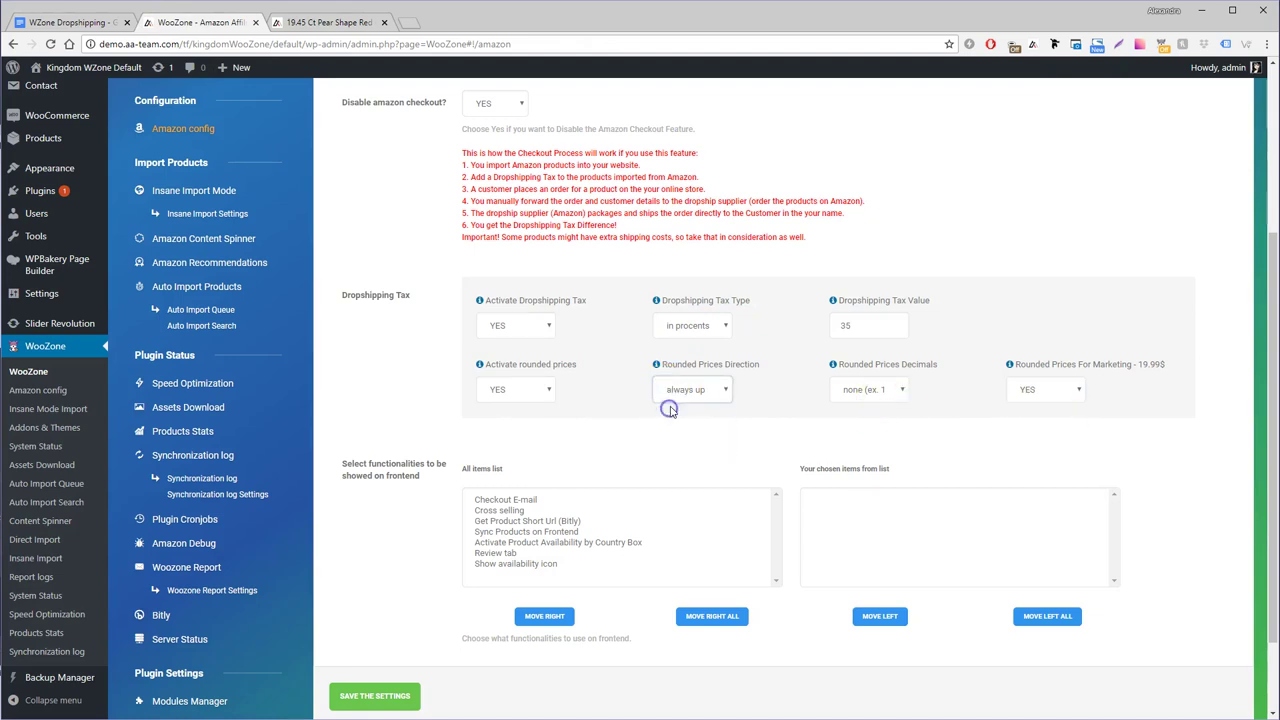
pyautogui.click(405, 694)
pyautogui.click(330, 22)
pyautogui.press('F5')
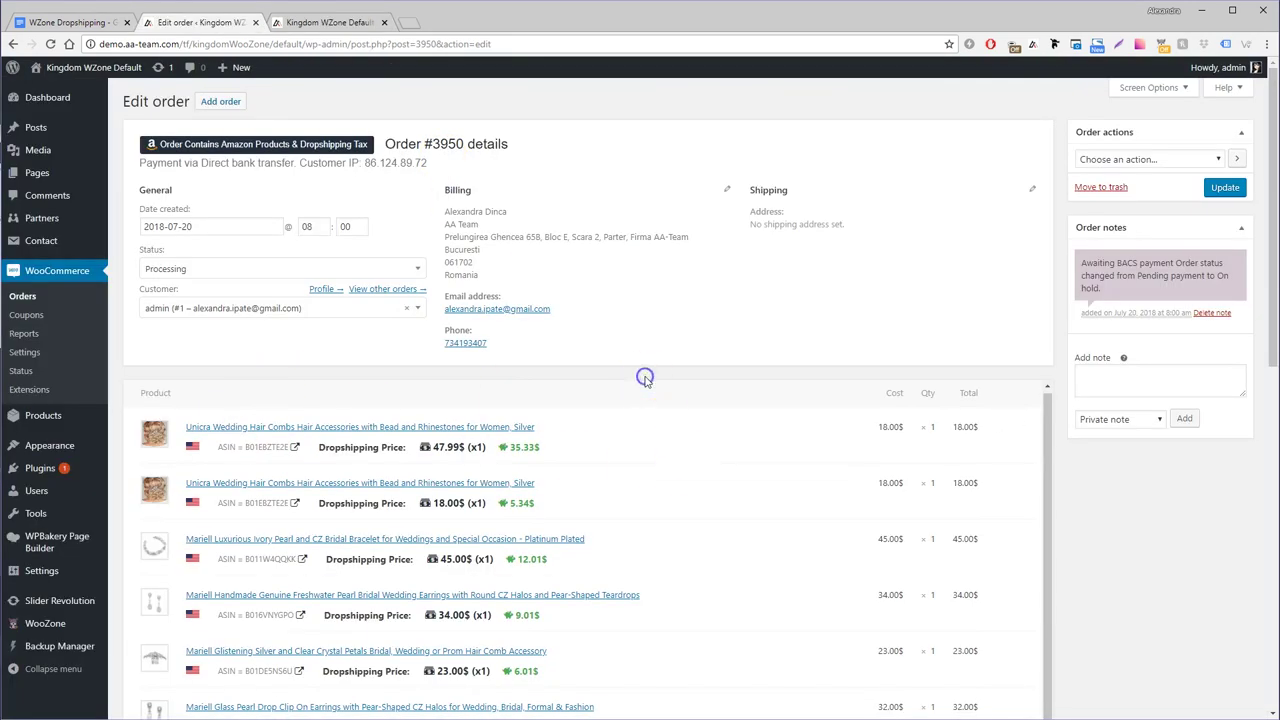
# Step: Set order #3950's Amazon Checkout status to Processing
pyautogui.scroll(-3, 507, 562)
pyautogui.scroll(-2, 507, 562)
pyautogui.click(248, 544)
pyautogui.click(248, 572)
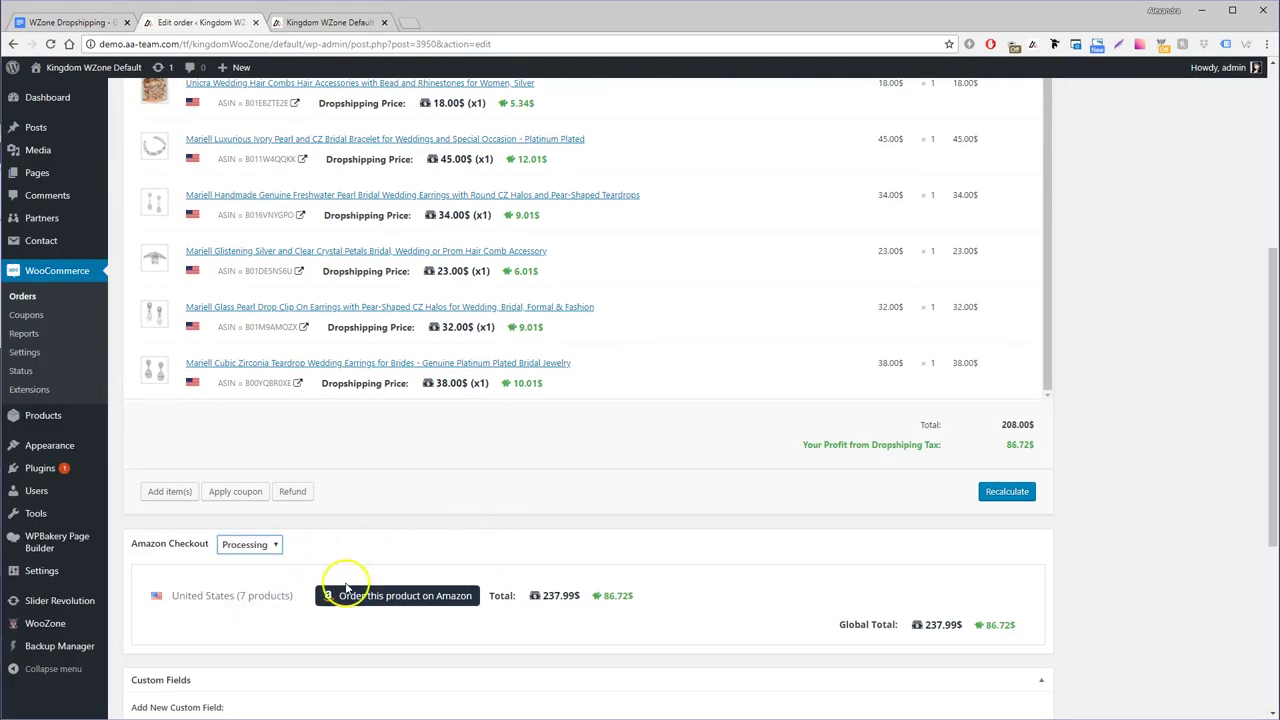
# Step: Send the order's items to an Amazon cart, review the listed items, and return to the order
pyautogui.click(353, 596)
pyautogui.moveTo(176, 233); pyautogui.dragTo(353, 309)
pyautogui.click(360, 282)
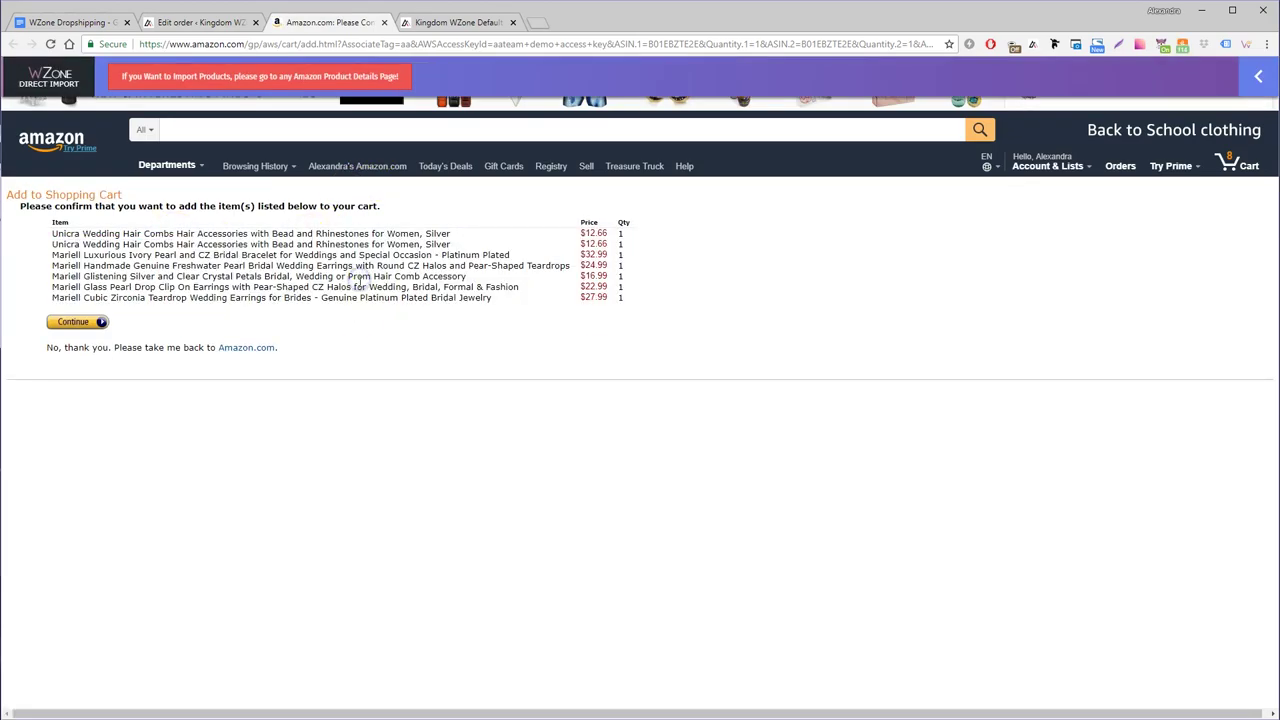
pyautogui.click(213, 24)
# Step: View the Cubic Zirconia earrings, Glass Pearl earrings and Glistening Silver comb on Amazon, then close those pages
pyautogui.click(298, 450)
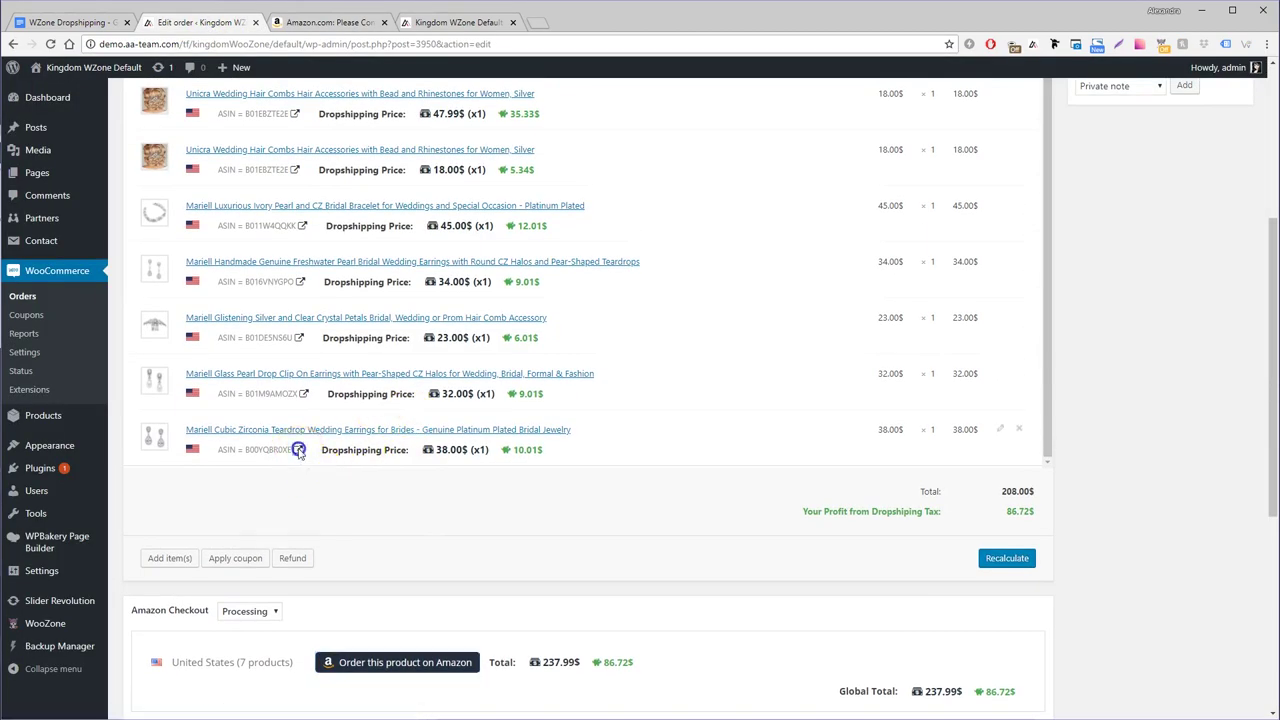
pyautogui.click(200, 22)
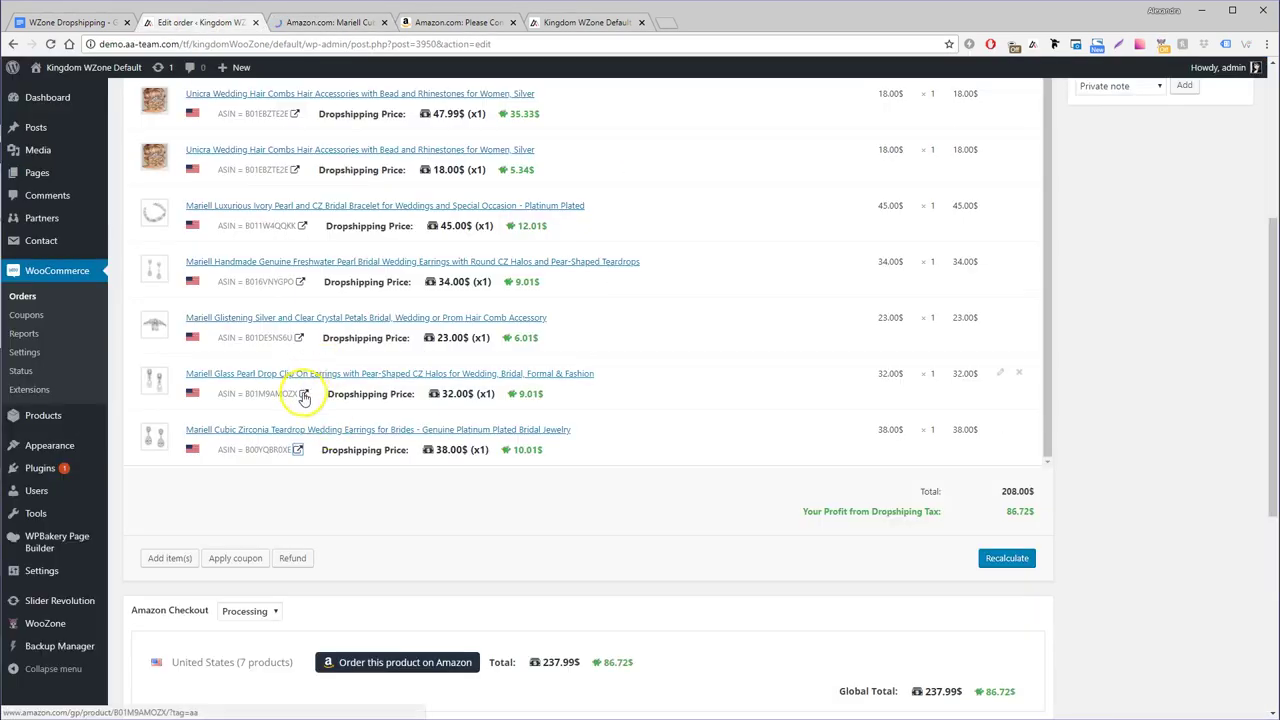
pyautogui.click(298, 338)
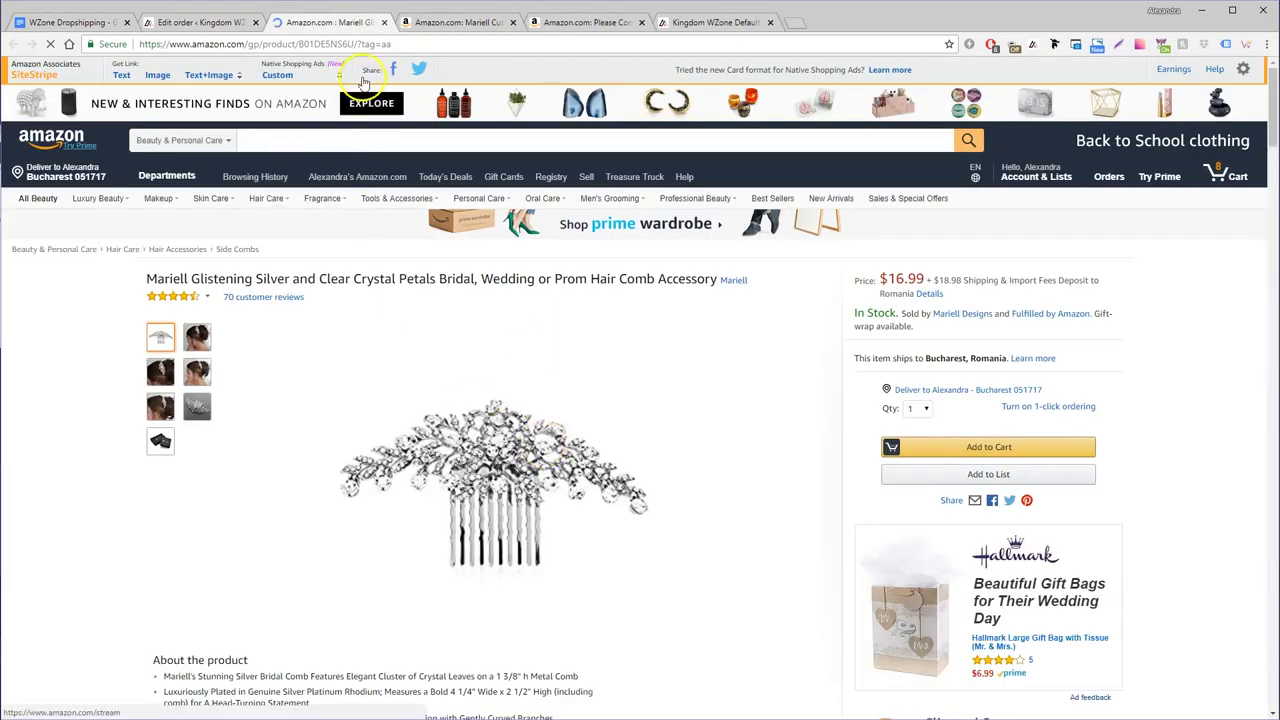
pyautogui.middleClick(310, 22)
pyautogui.middleClick(310, 22)
pyautogui.middleClick(310, 22)
pyautogui.middleClick(310, 22)
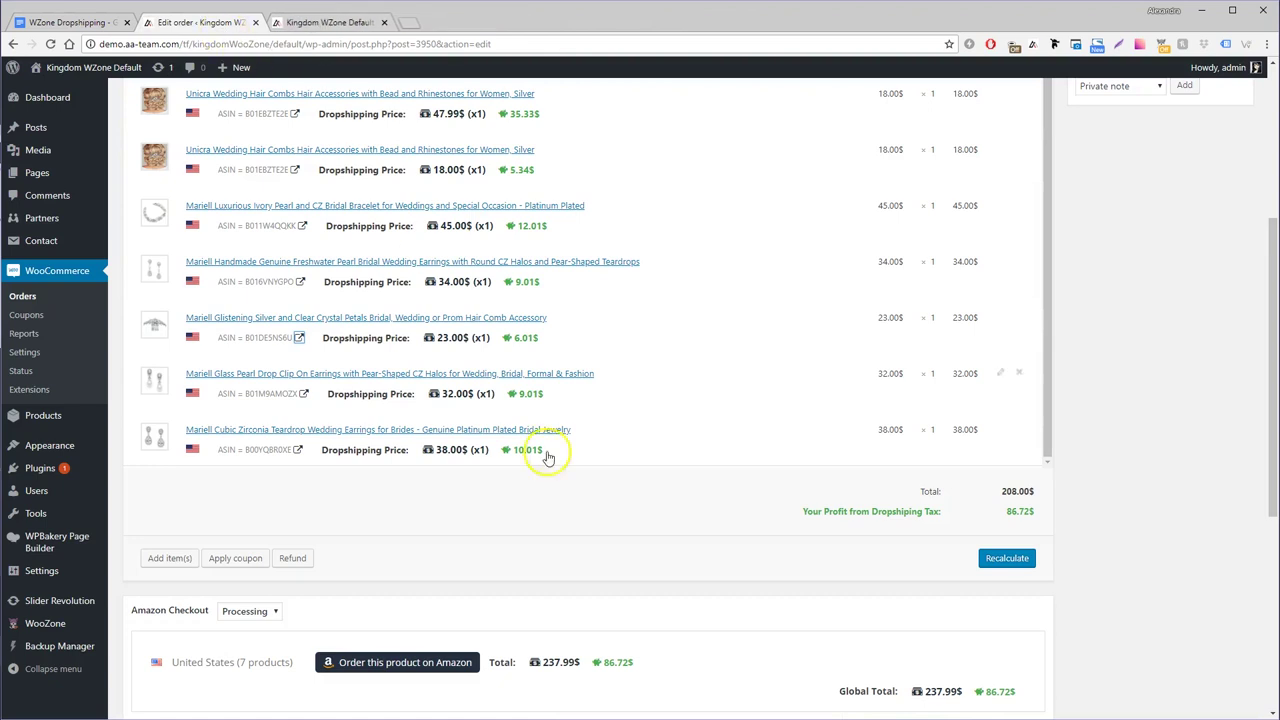
# Step: Update order #3950 and go to the Orders list
pyautogui.scroll(5, 458, 508)
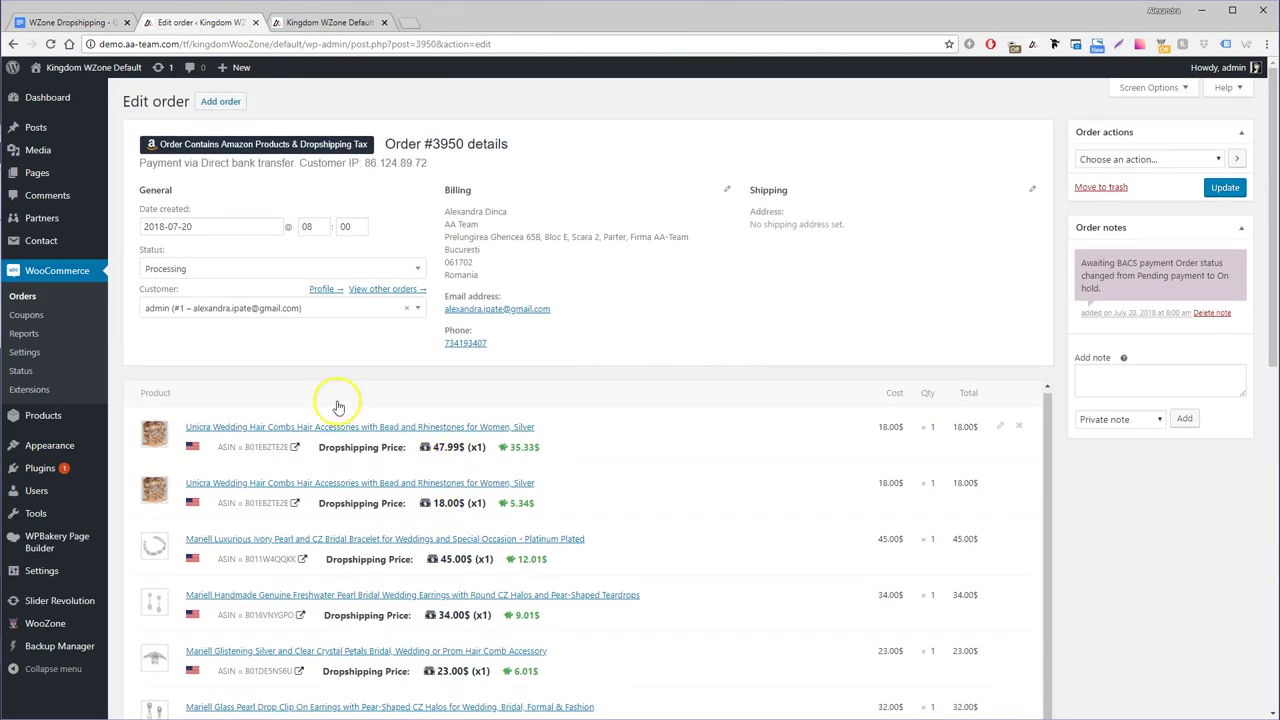
pyautogui.click(1220, 188)
pyautogui.click(159, 617)
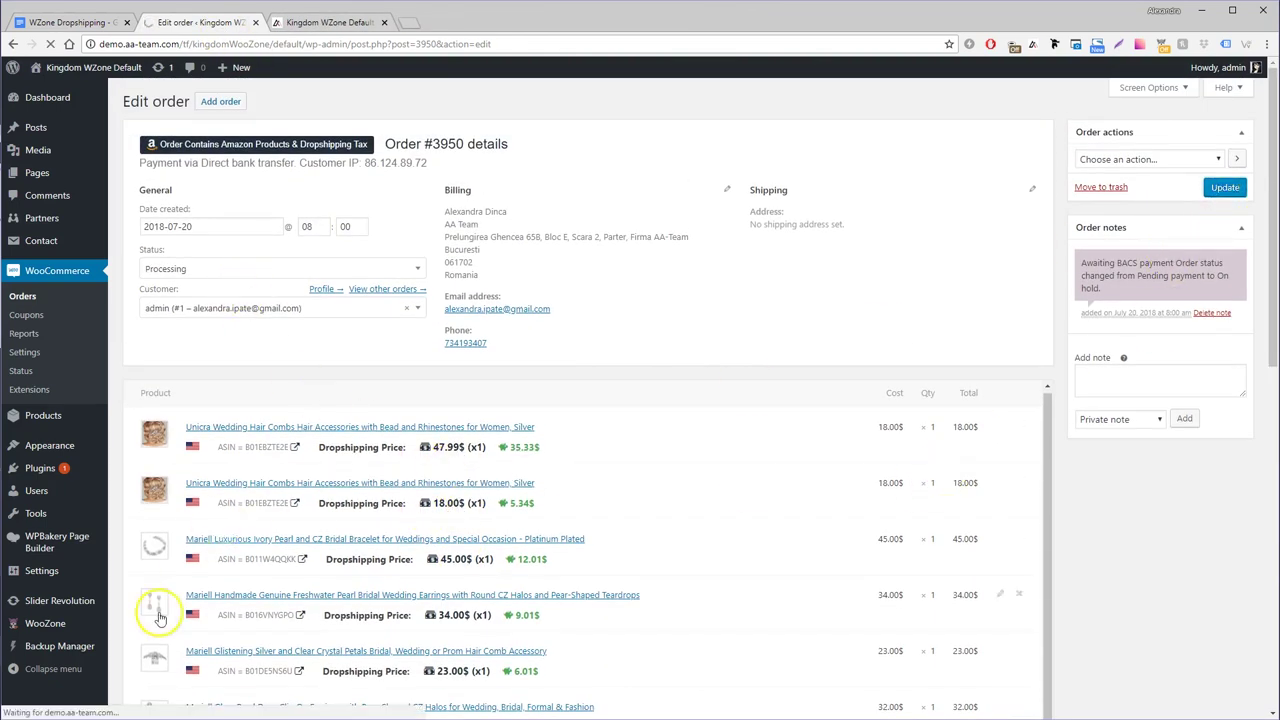
pyautogui.click(63, 277)
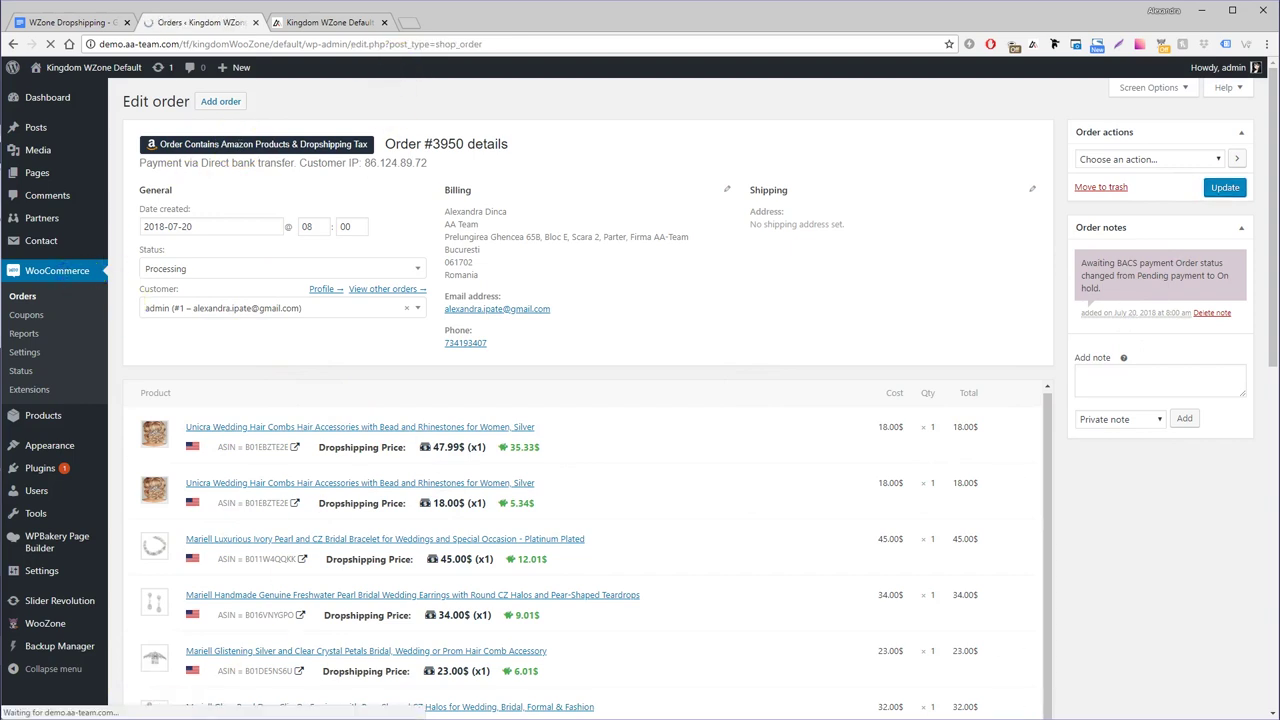